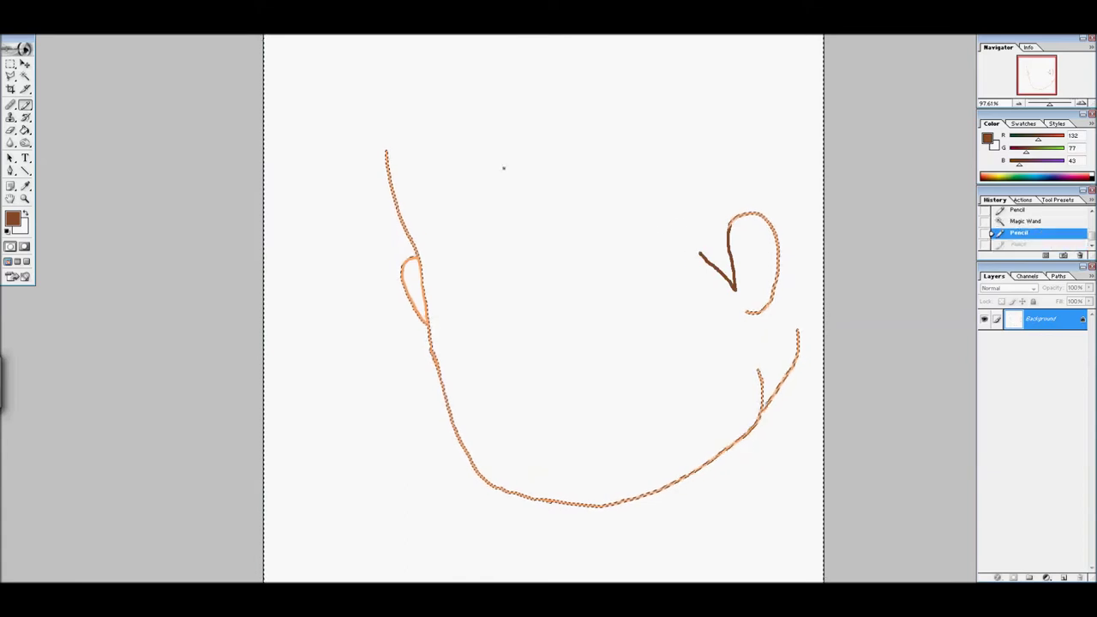
Step: Clear the selection and draw the jagged brown hairline across the forehead, running into a sideburn beside the left ear
key("ctrl+d")
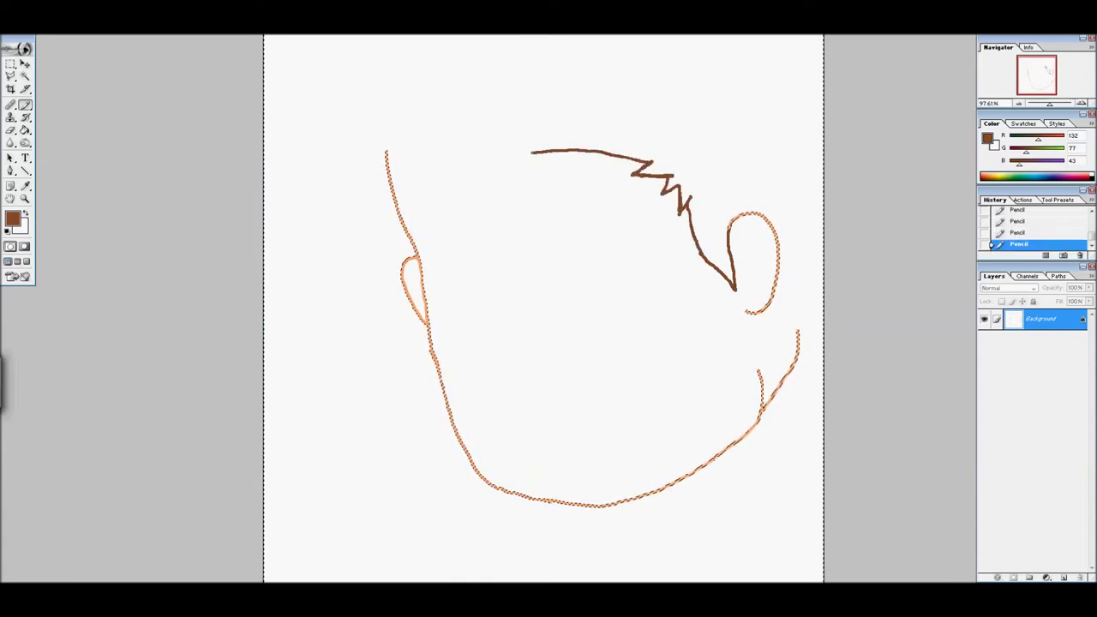
key("e")
key("b")
key("e")
key("b")
key("e")
mouse_move(408, 231)
left_mouse_down()
mouse_move(389, 210)
mouse_move(396, 257)
left_mouse_up()
key("b")
mouse_move(413, 247)
left_mouse_down()
mouse_move(400, 259)
mouse_move(426, 302)
left_mouse_up()
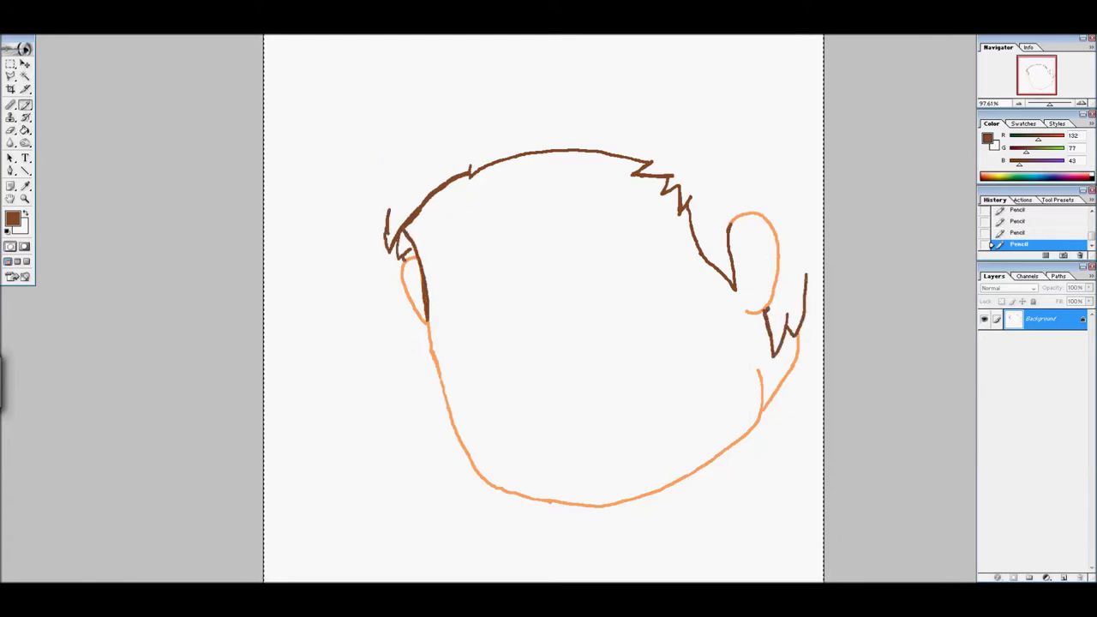
Step: Draw the outer brown hair outline with jagged tufts from the nape over the head to the left sideburn
mouse_move(764, 135)
left_mouse_down()
mouse_move(730, 105)
mouse_move(643, 81)
left_mouse_up()
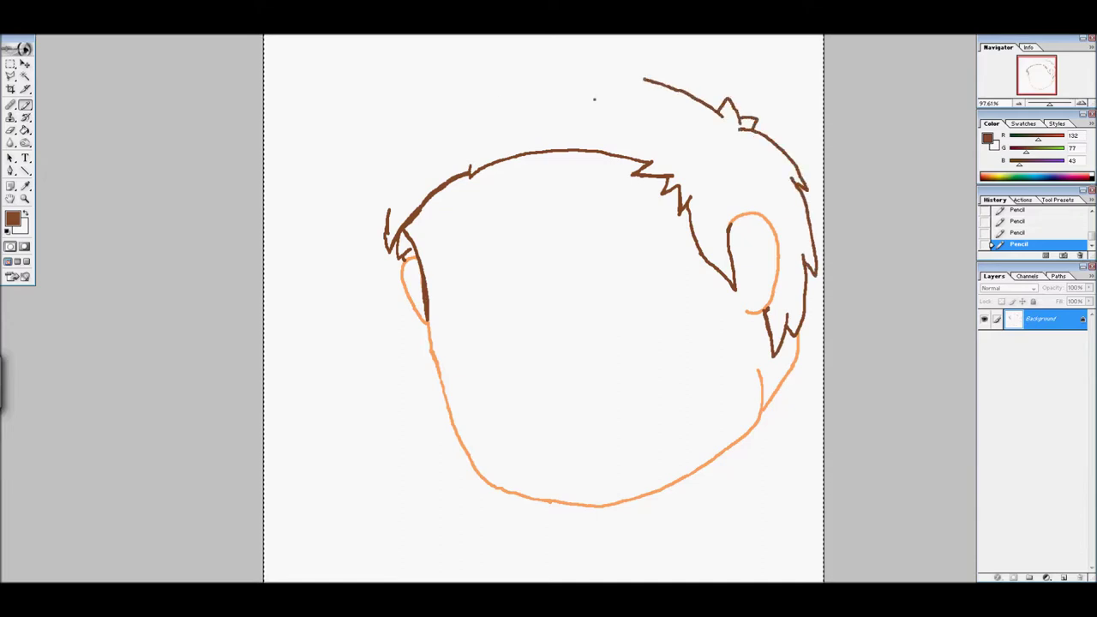
key("ctrl+alt+z")
key("ctrl+alt+z")
mouse_move(774, 104)
left_mouse_down()
mouse_move(748, 58)
mouse_move(634, 43)
mouse_move(462, 58)
mouse_move(405, 120)
mouse_move(370, 223)
left_mouse_up()
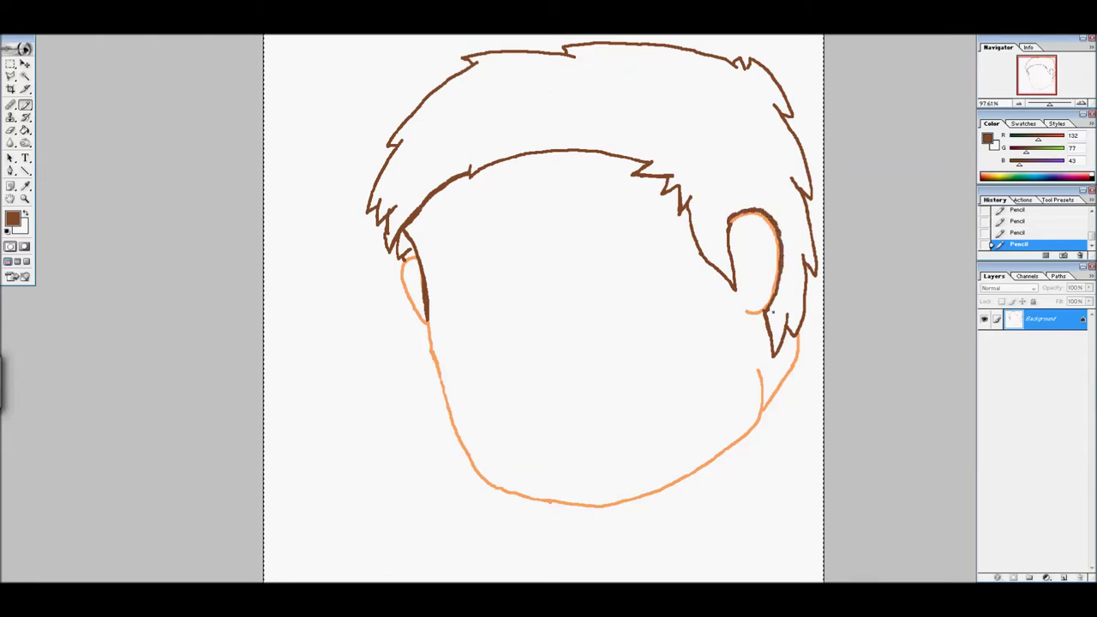
Step: Sample the ear outline's orange, draw the right ear's inner folds and sketch a first nose
left_click(754, 311, "alt")
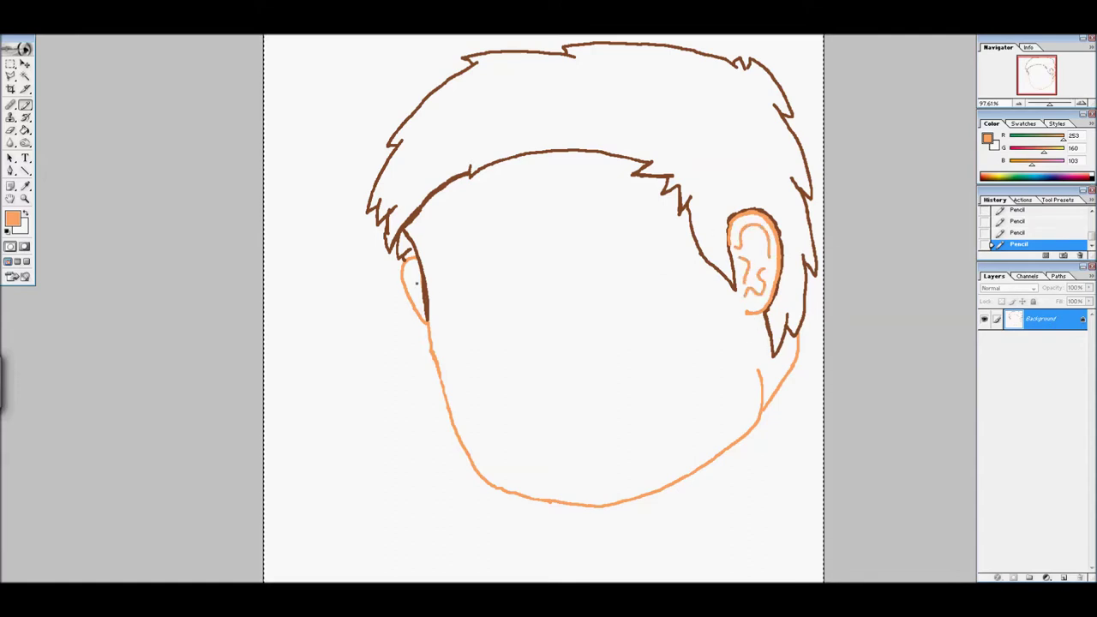
left_click_drag(517, 382, 561, 343)
key("ctrl+alt+z")
key("e")
mouse_move(478, 257)
left_mouse_down()
mouse_move(511, 380)
mouse_move(549, 345)
mouse_move(508, 380)
left_mouse_up()
Step: Erase the chin line and first nose, and redraw the jaw slightly lower with a crease at the right jaw corner
key("e")
mouse_move(756, 372)
left_mouse_down()
mouse_move(693, 469)
mouse_move(492, 499)
left_mouse_up()
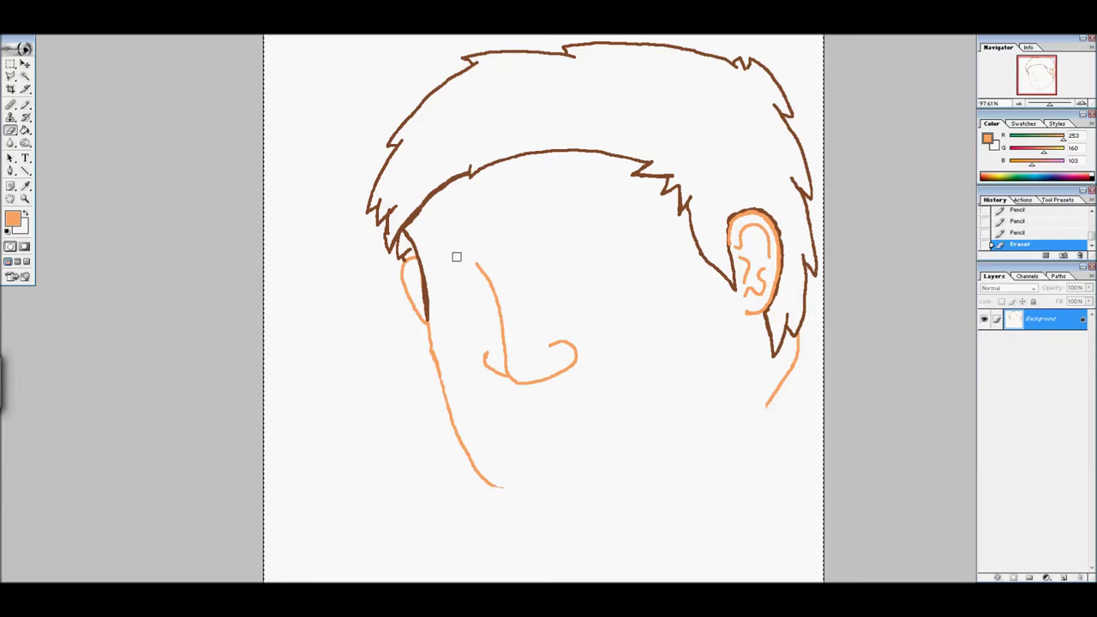
left_click_drag(467, 259, 560, 355)
mouse_move(494, 497)
left_mouse_down()
mouse_move(445, 411)
mouse_move(497, 489)
mouse_move(656, 497)
mouse_move(747, 422)
left_mouse_up()
key("b")
left_click_drag(732, 367, 747, 418)
Step: Try an orange nose outline with a long bridge in the middle of the face
mouse_move(475, 247)
left_mouse_down()
mouse_move(507, 309)
mouse_move(509, 366)
mouse_move(483, 284)
mouse_move(493, 346)
left_mouse_up()
key("ctrl+z")
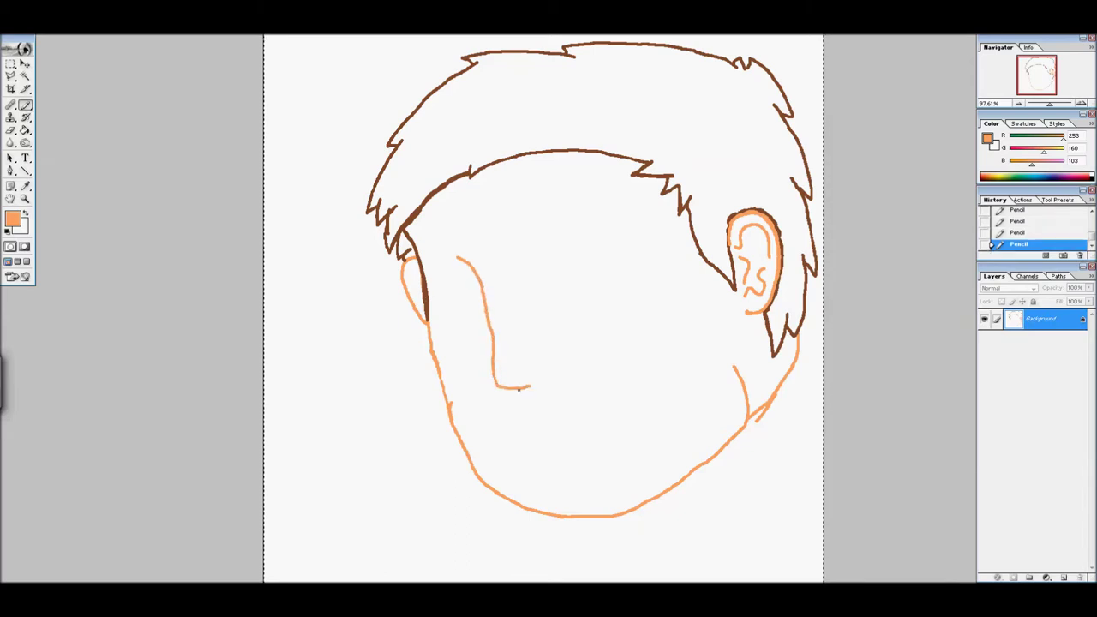
key("ctrl+z")
mouse_move(501, 360)
left_mouse_down()
mouse_move(514, 388)
mouse_move(545, 375)
left_mouse_up()
Step: Try orange eyelid lines on both sides of the nose bridge
left_click_drag(561, 276, 635, 277)
left_click_drag(539, 300, 638, 281)
key("ctrl+z")
left_click_drag(442, 281, 488, 283)
key("e")
key("b")
left_click_drag(555, 285, 633, 261)
left_click_drag(522, 304, 533, 369)
key("ctrl+z")
Step: Erase the trial eyelid lines and the trial nose from the face
key("e")
left_click_drag(445, 281, 634, 266)
mouse_move(472, 356)
left_mouse_down()
mouse_move(502, 394)
mouse_move(551, 360)
left_mouse_up()
Step: Try new eyelid and nose bridge lines lower on the face, and undo the latest strokes
key("b")
mouse_move(656, 299)
left_mouse_down()
mouse_move(601, 297)
mouse_move(668, 302)
left_mouse_up()
left_click_drag(572, 323, 667, 306)
key("ctrl+z")
mouse_move(430, 318)
left_mouse_down()
mouse_move(501, 312)
mouse_move(479, 333)
mouse_move(430, 336)
left_mouse_up()
left_click_drag(499, 280, 504, 322)
key("ctrl+alt+z")
key("ctrl+alt+z")
key("ctrl+alt+z")
key("ctrl+alt+z")
key("ctrl+alt+z")
key("ctrl+alt+z")
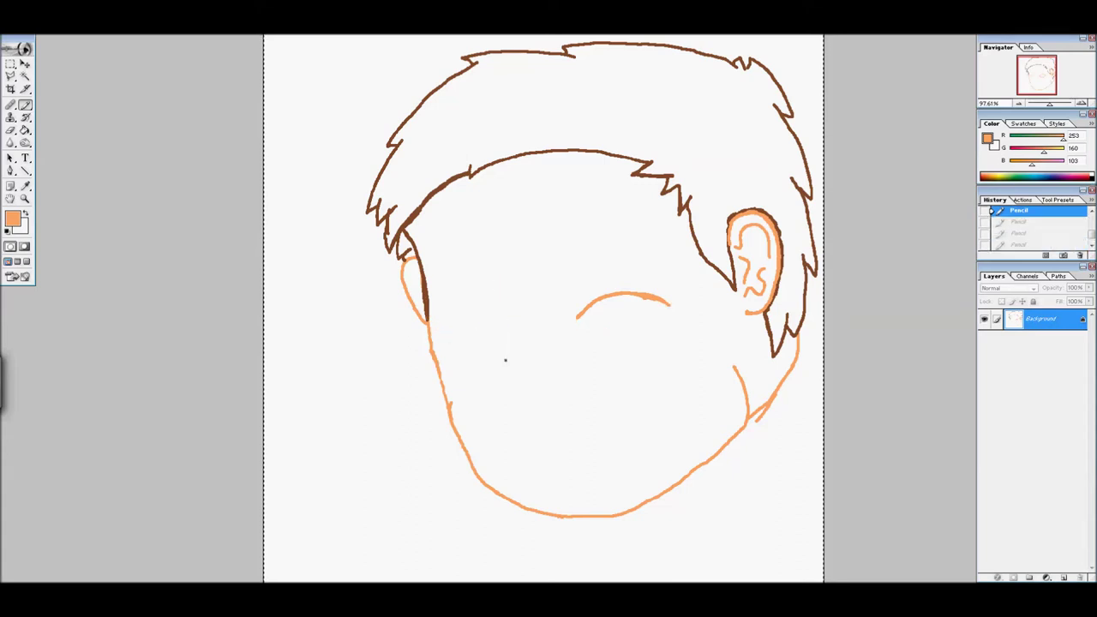
Step: Thicken the brown sideburn line beside the left ear
left_click_drag(413, 255, 423, 281)
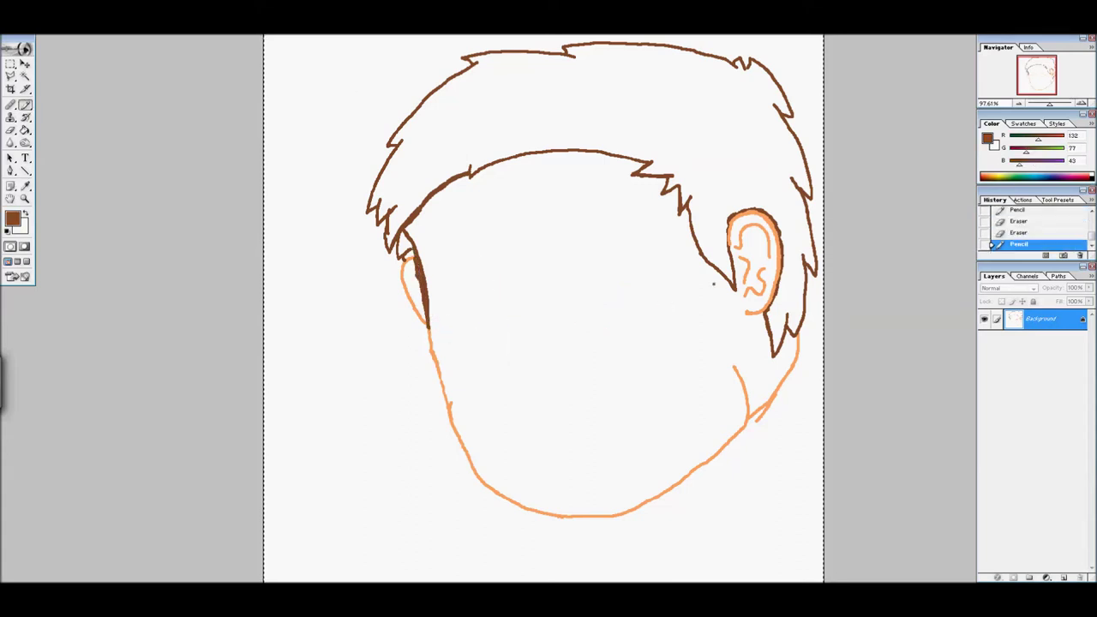
key("e")
left_click_drag(732, 367, 747, 415)
key("ctrl+z")
Step: Sample the face outline's orange and draw the nose bridge, undoing the first nostril curve
key("b")
left_click(433, 343, "alt")
left_click_drag(473, 281, 505, 384)
mouse_move(505, 384)
left_mouse_down()
mouse_move(540, 378)
mouse_move(545, 348)
left_mouse_up()
key("e")
key("ctrl+alt+z")
key("ctrl+alt+z")
Step: Draw the nose tip with both nostril curves and erase the stray line where they meet the bridge
key("b")
mouse_move(499, 382)
left_mouse_down()
mouse_move(550, 388)
mouse_move(490, 370)
left_mouse_up()
key("e")
left_click(513, 379)
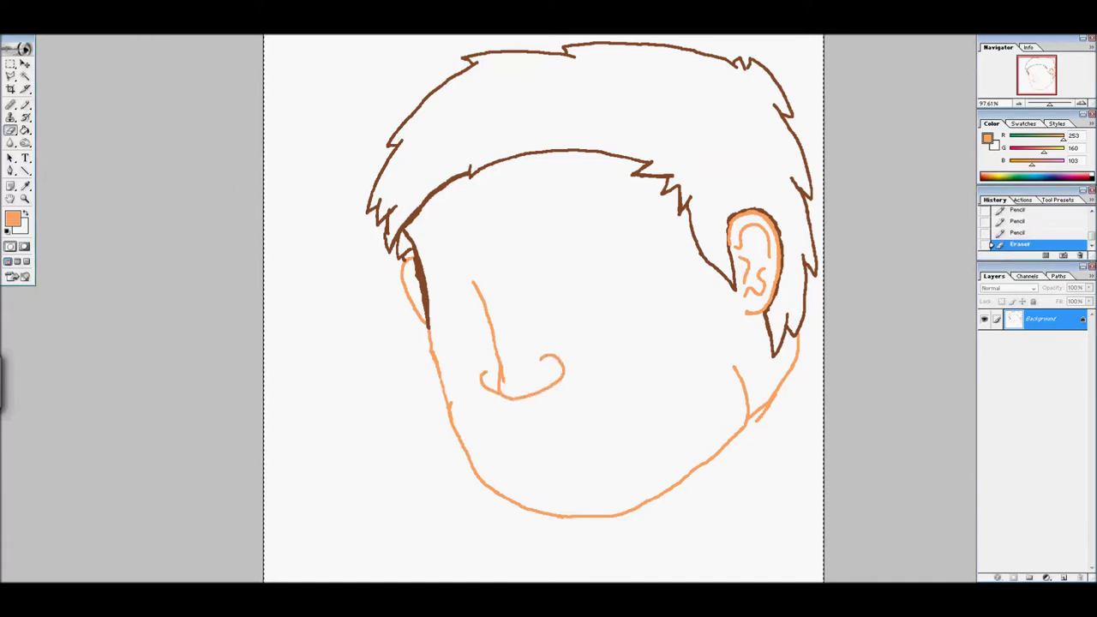
left_click(513, 379)
key("b")
Step: Draw the nostril mark, both eyelids of the right eye and the upper eyelid of the left eye in orange
mouse_move(518, 309)
left_mouse_down()
mouse_move(503, 379)
mouse_move(524, 368)
left_mouse_up()
key("ctrl+alt+z")
key("ctrl+alt+z")
mouse_move(602, 282)
left_mouse_down()
mouse_move(644, 296)
mouse_move(550, 292)
mouse_move(638, 307)
left_mouse_up()
key("ctrl+alt+z")
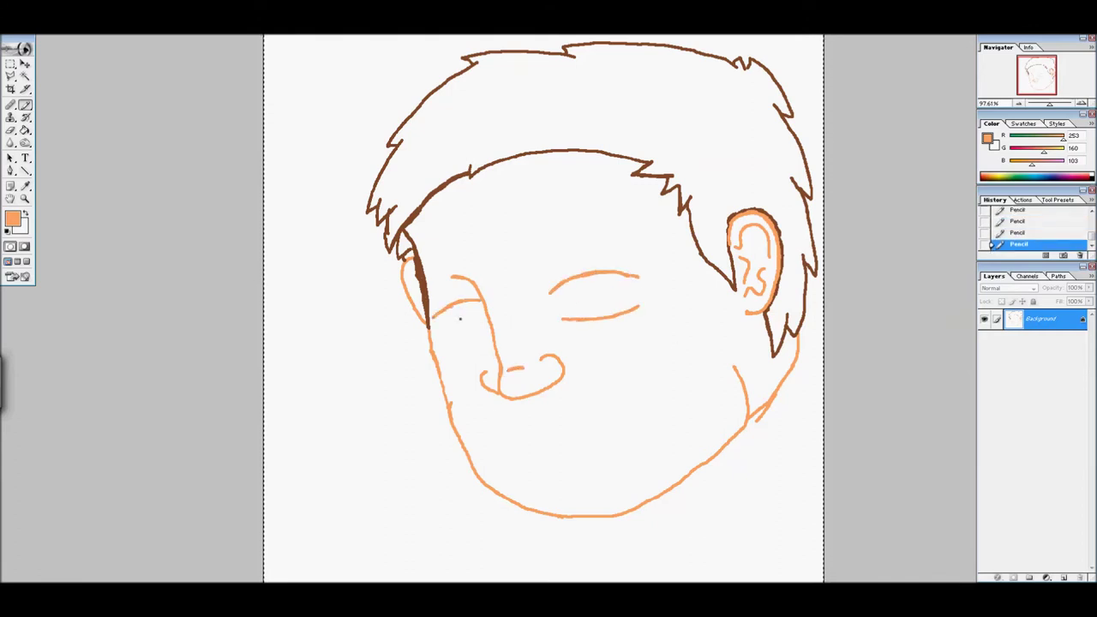
Step: Add the left eye's lower eyelid and extend the right eye's upper eyelid towards its outer corner
key("e")
right_click(413, 362)
mouse_move(462, 330)
left_mouse_down()
mouse_move(479, 323)
mouse_move(473, 336)
left_mouse_up()
key("b")
key("e")
key("b")
left_click_drag(634, 274, 648, 281)
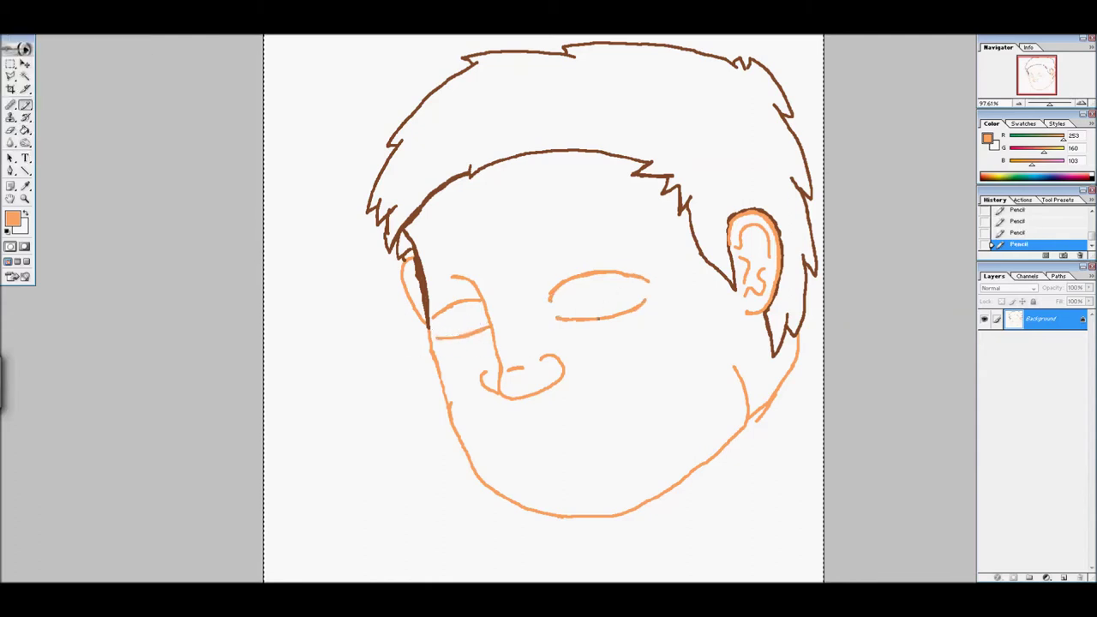
Step: Sample the hair outline's brown and draw thick eyebrows above both eyes, erasing the orange line at the left brow
left_click(437, 204, "alt")
mouse_move(552, 272)
left_mouse_down()
mouse_move(651, 266)
mouse_move(528, 271)
mouse_move(660, 260)
left_mouse_up()
key("e")
left_click_drag(477, 283, 433, 285)
key("b")
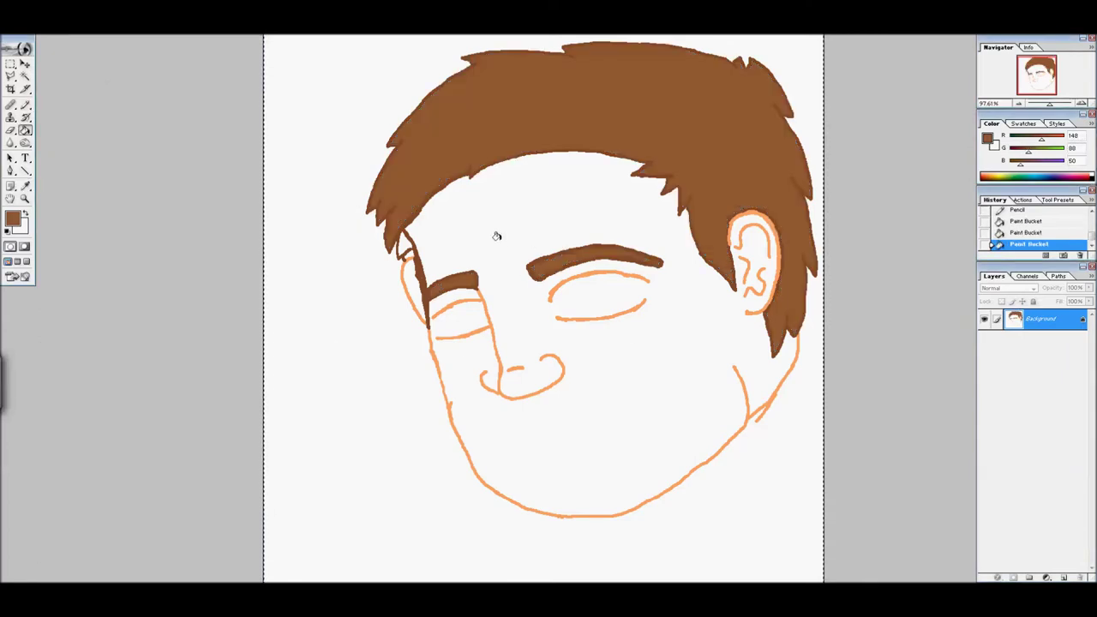
Step: Fill the hair and eyebrows with dark brown (R 99, G 59, B 35)
left_click(292, 376)
left_click(591, 262)
left_click(554, 129)
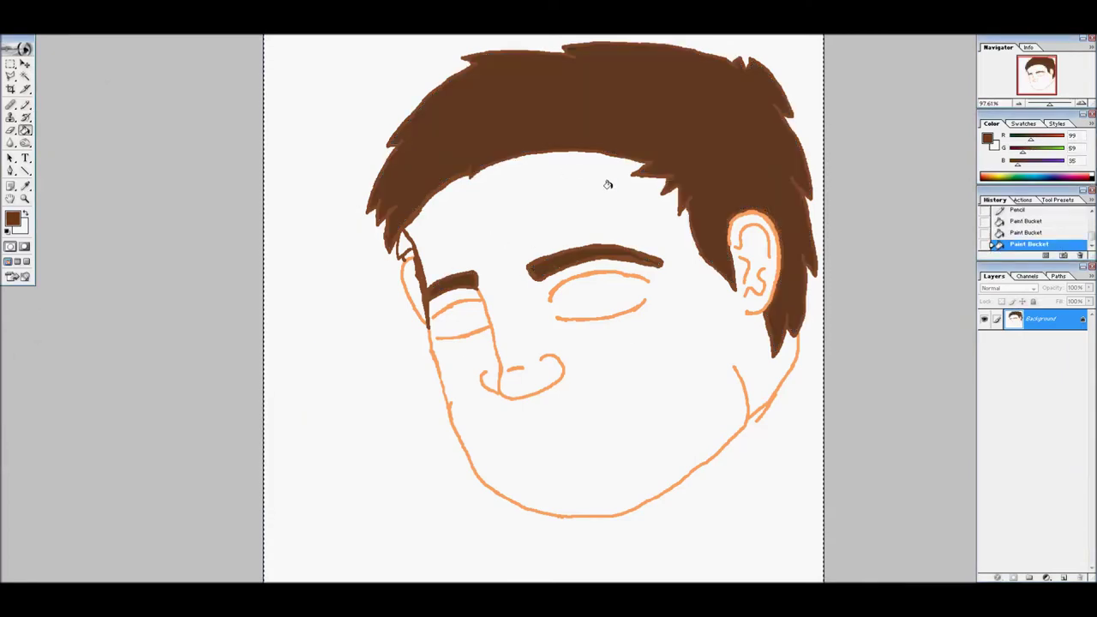
Step: Clear the canvas selection and select the blank face area with the Magic Wand
key("ctrl+d")
key("w")
left_click(495, 313)
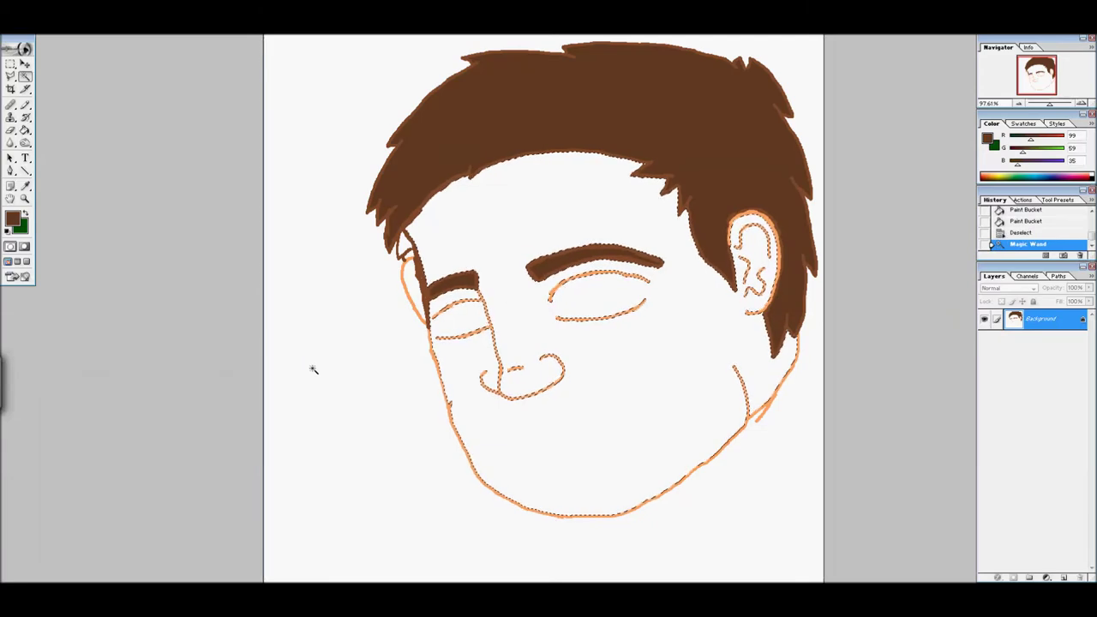
Step: Draw a round iris in each eye and fill both with dark blue (R 2, G 46, B 95)
left_click(12, 219)
left_click(208, 429)
left_click(303, 374)
key("b")
mouse_move(444, 319)
left_mouse_down()
mouse_move(465, 305)
mouse_move(444, 319)
left_mouse_up()
key("g")
left_click(457, 319)
key("b")
left_click_drag(572, 290, 575, 295)
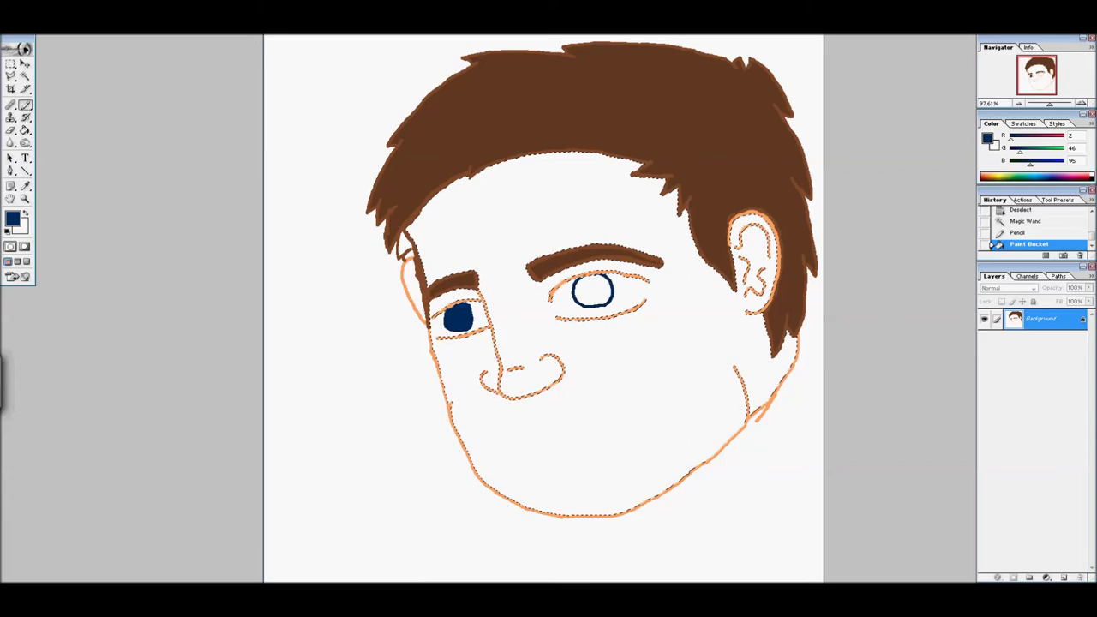
key("g")
left_click(592, 293)
Step: Paint the inside of both irises brighter blue (R 5, G 95, B 195), leaving a dark blue rim
left_click(12, 218)
left_click(192, 416)
left_click(299, 372)
key("b")
left_click_drag(458, 310, 451, 314)
key("b")
left_click_drag(580, 284, 606, 281)
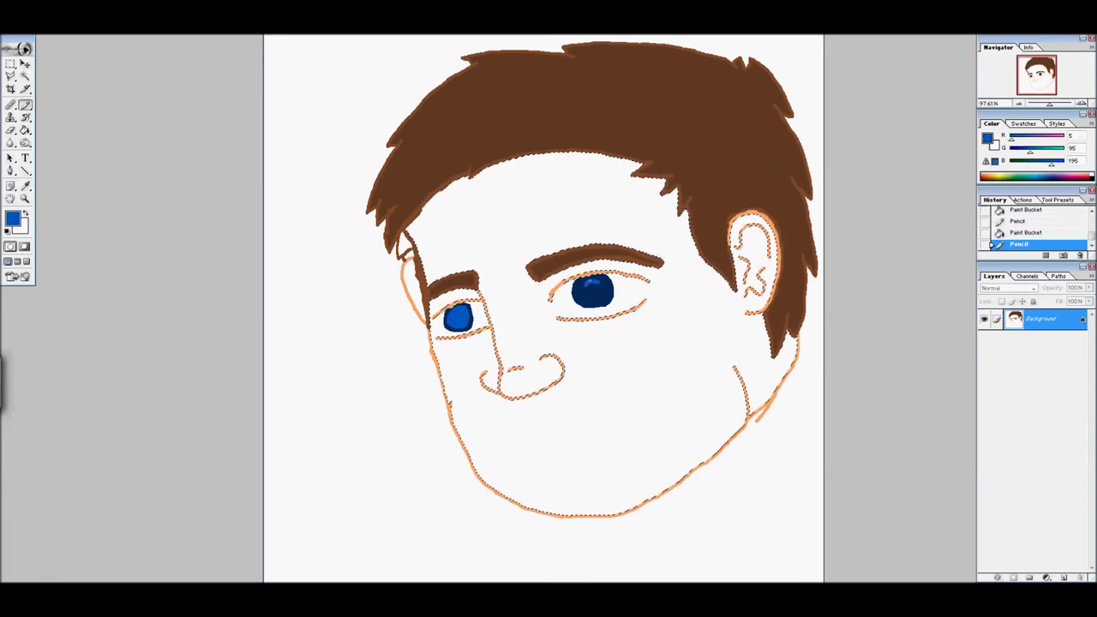
left_click(594, 282)
Step: Paint near-black pupils (R 24, G 24, B 24) in the middle of both irises
left_click(12, 218)
left_click(73, 517)
left_click(295, 374)
left_click(457, 317)
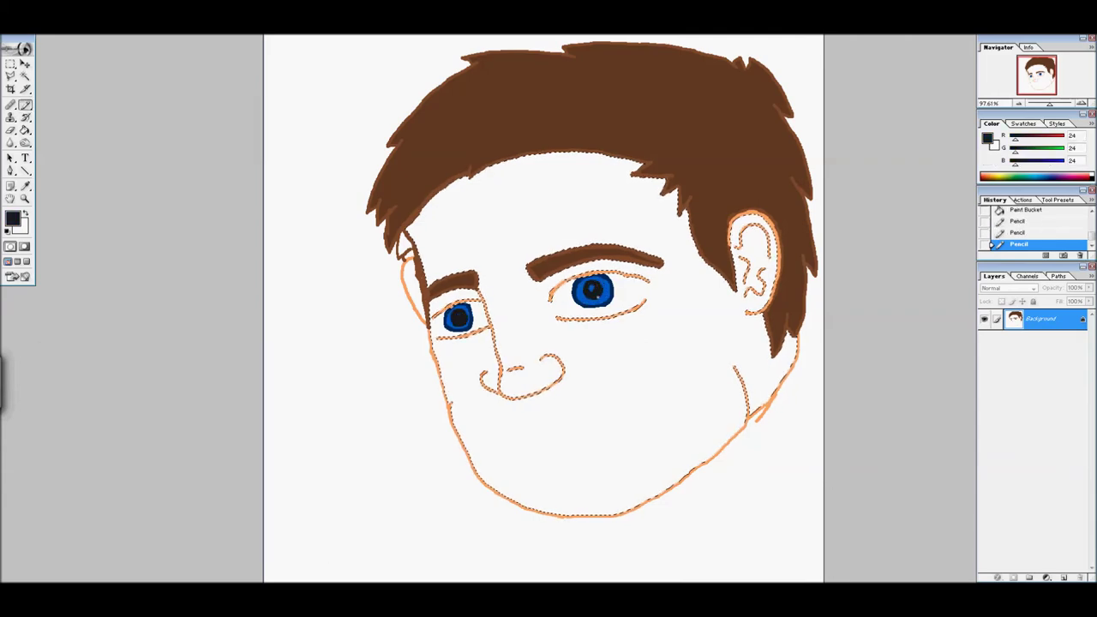
Step: Shade the pupil centres dark grey (R 45, G 45, B 46) and add white highlights to both eyes
left_click(12, 218)
left_click(72, 513)
left_click(296, 373)
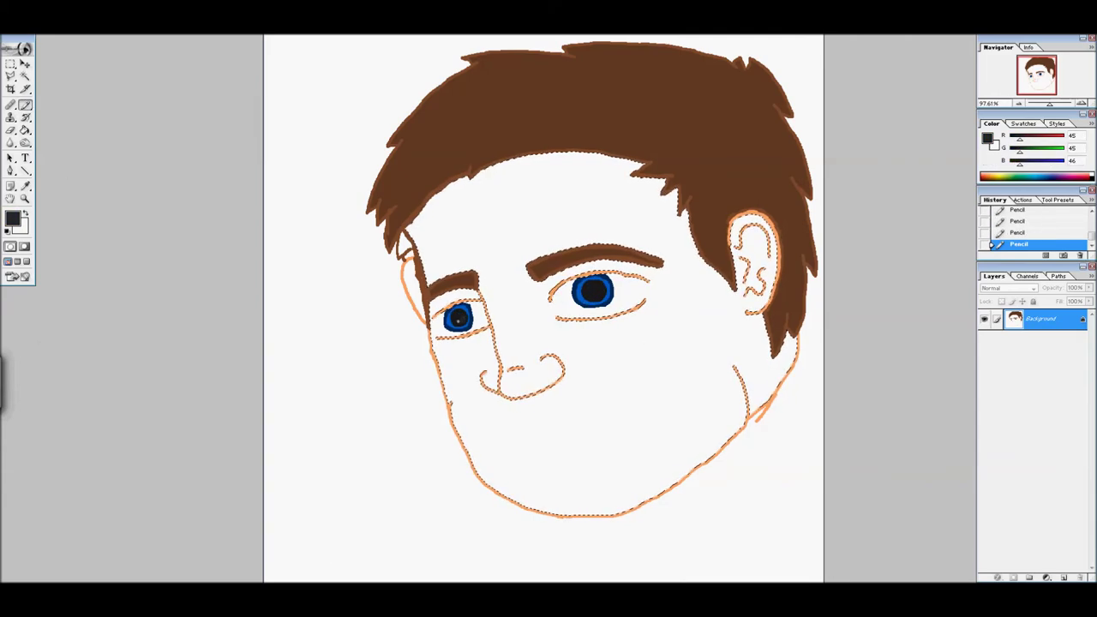
key("x")
left_click(603, 280)
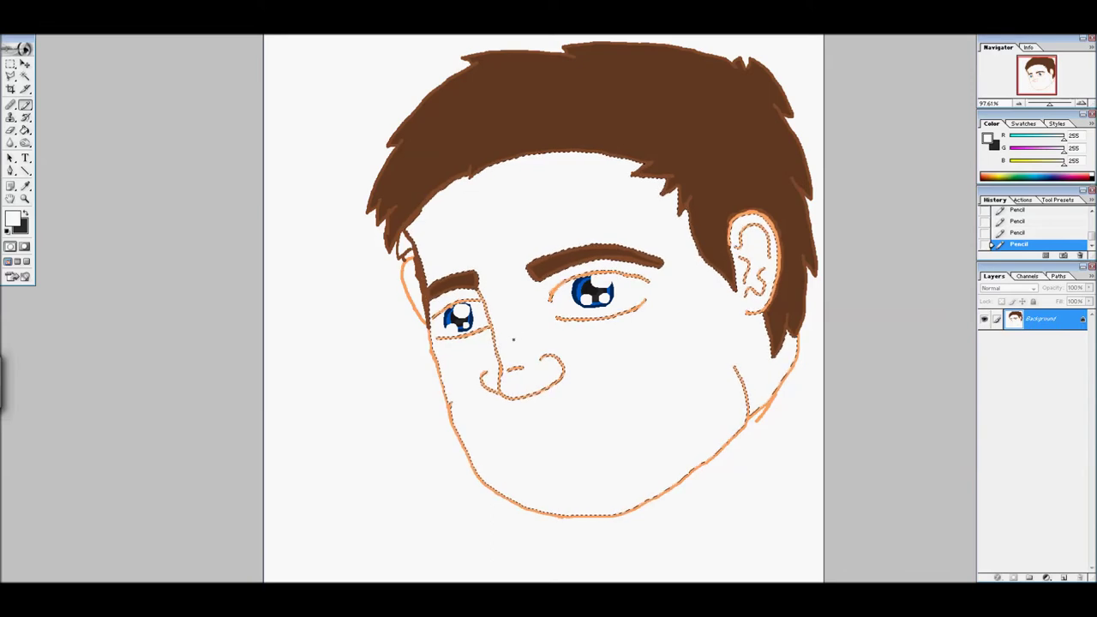
Step: Shade the edges of the eye whites with pale cyan (R 177, G 238, B 234)
left_click(12, 218)
left_click(88, 387)
left_click(296, 373)
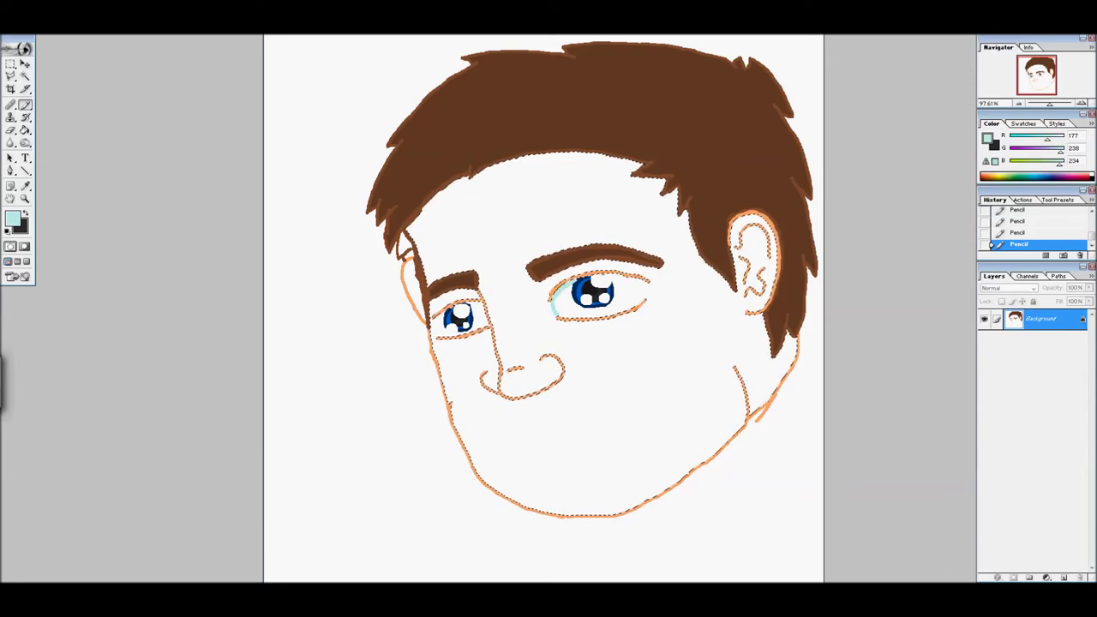
key("ctrl+z")
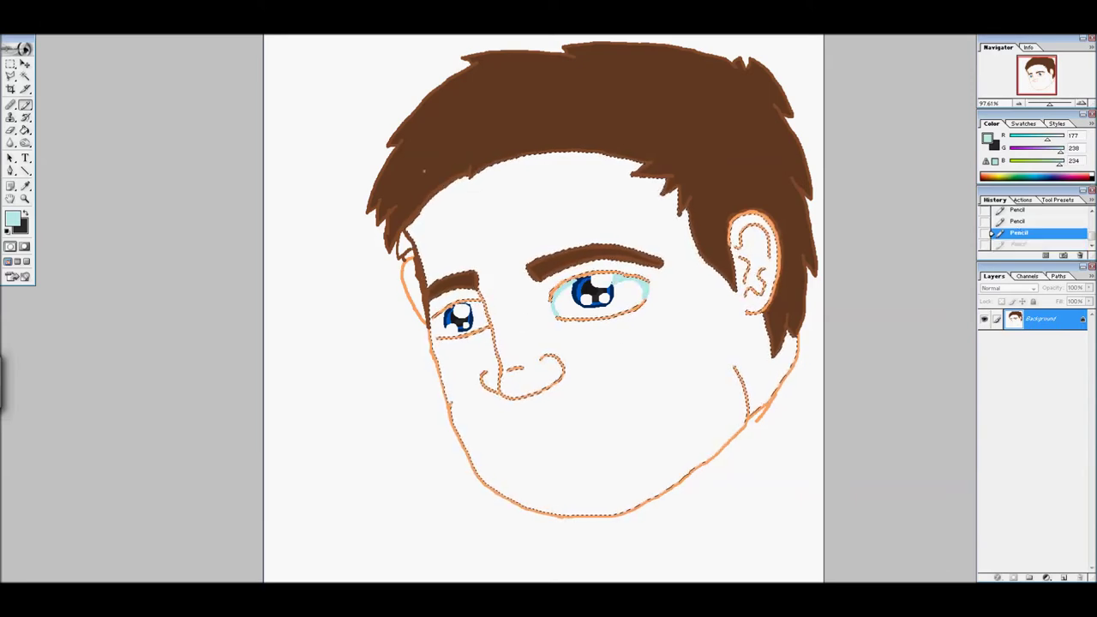
key("ctrl+z")
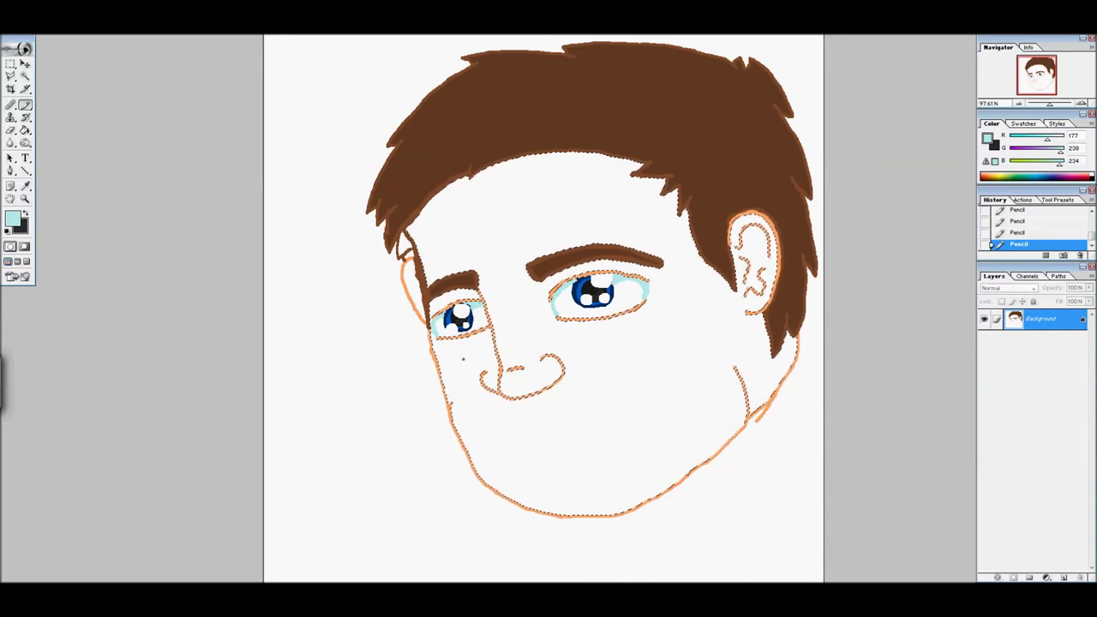
Step: Undo the left eye's cyan shading and paint over its iris in white
key("ctrl+alt+z")
key("ctrl+alt+z")
left_click(12, 219)
left_click(295, 374)
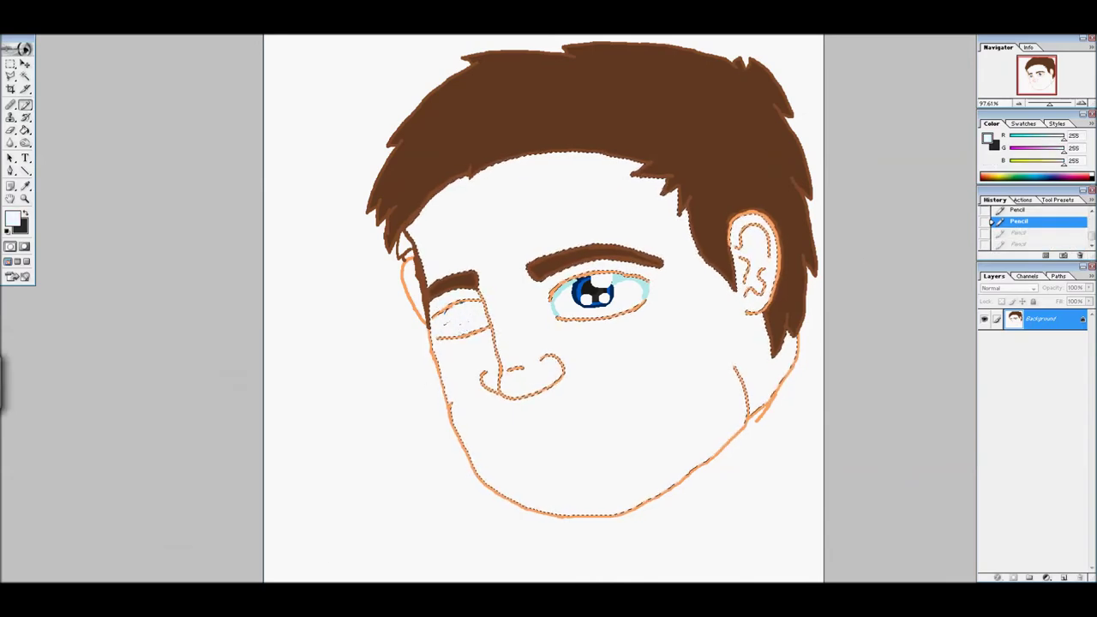
key("ctrl+shift+z")
key("ctrl+shift+z")
Step: Repaint the left iris closer to the nose with a dark pupil, using the blues and near-black sampled from the right eye
left_click(589, 291, "alt")
key("g")
left_click(467, 315)
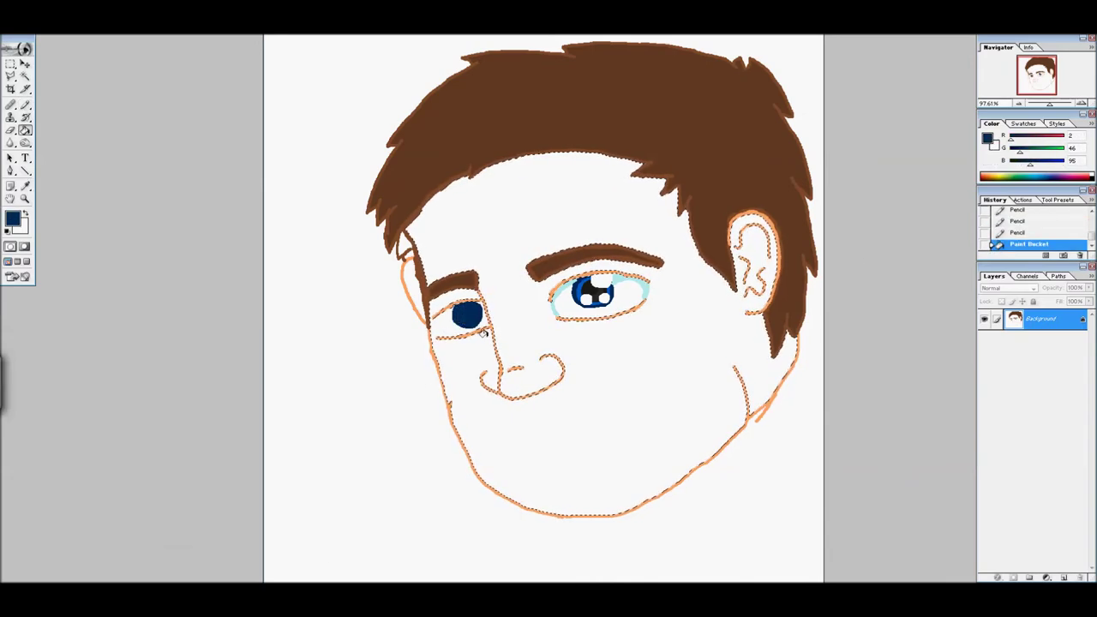
key("b")
left_click(594, 294, "alt")
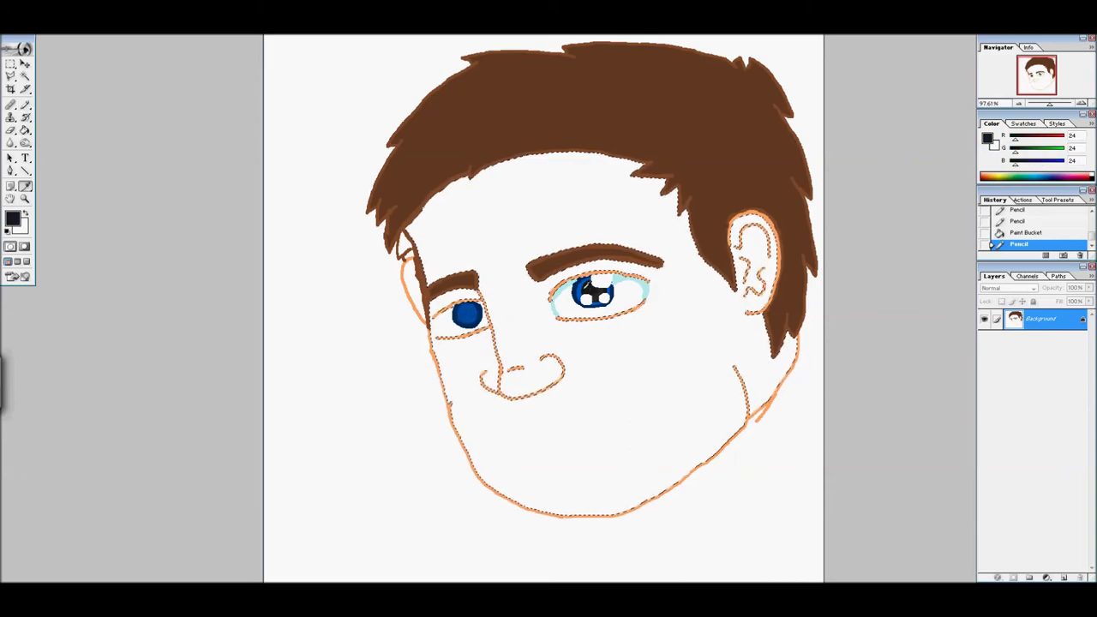
left_click_drag(463, 312, 479, 322)
Step: Add white highlights to the left eye and paint over the right eye's cyan shading in white
key("x")
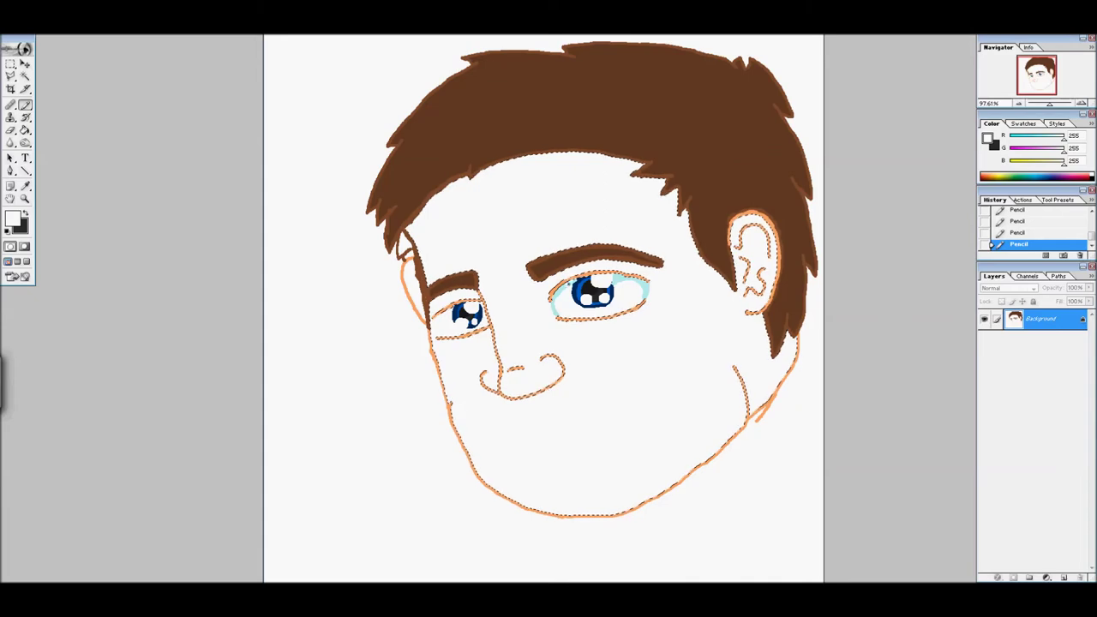
key("x")
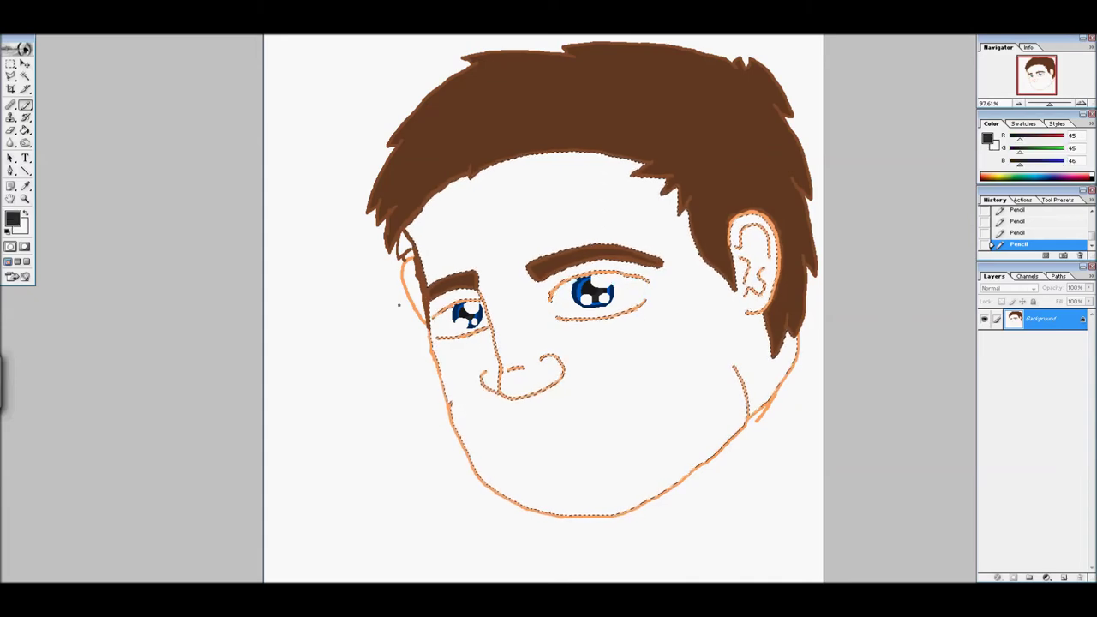
Step: Shade the edges of both eye whites with lighter cyan (R 193, G 244, B 249)
left_click(13, 219)
left_click(83, 386)
key("Return")
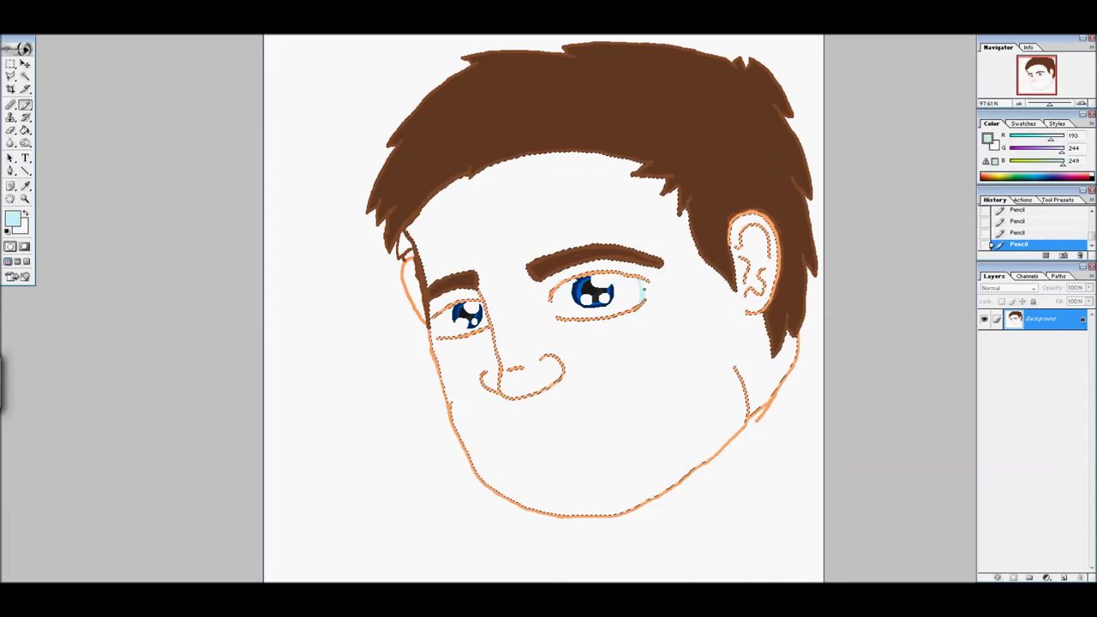
left_click_drag(639, 289, 557, 299)
left_click_drag(484, 324, 435, 334)
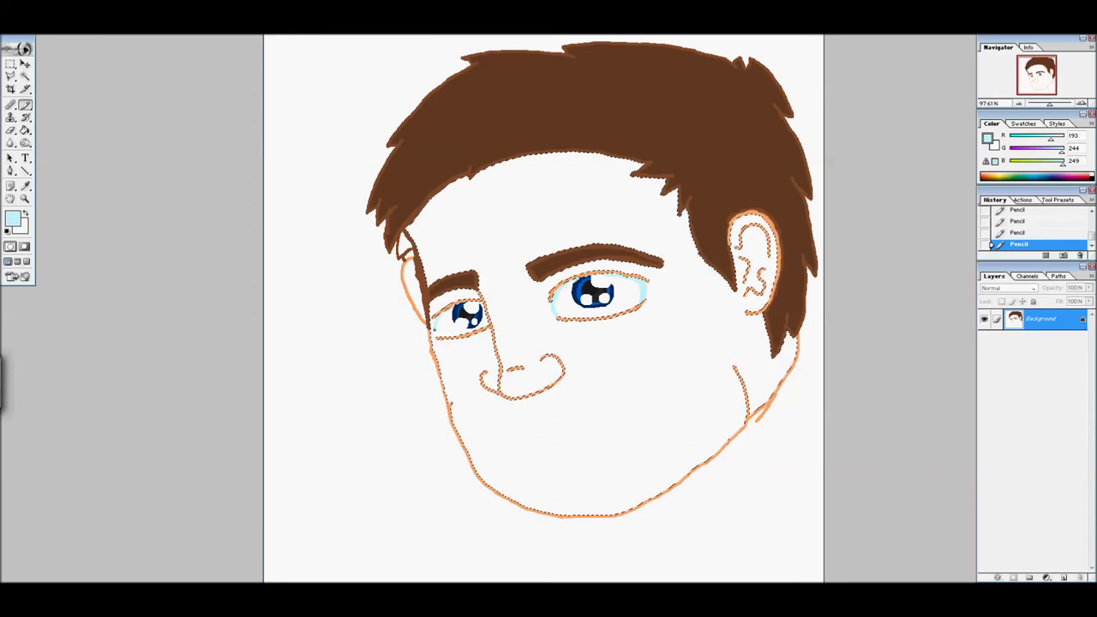
Step: Draw a curved cheek line in front of the ear in the orange sampled from the ear's lines
key("ctrl+a")
key("i")
left_click(738, 261)
key("b")
left_click_drag(708, 310, 703, 363)
Step: Try to fill the face and the far ear with a peach skin tone
left_click(12, 218)
left_click(309, 370)
key("g")
left_click(454, 385)
left_click(413, 300)
key("ctrl+z")
key("x")
left_click(412, 309)
key("i")
left_click(403, 244)
key("g")
left_click(401, 244)
key("ctrl+alt+z")
key("ctrl+alt+z")
key("ctrl+alt+z")
Step: Fill the far ear's outline with white to remove it and close the gap in the temple hair with the sampled brown
left_click(397, 272)
key("x")
key("x")
left_click(401, 282)
key("b")
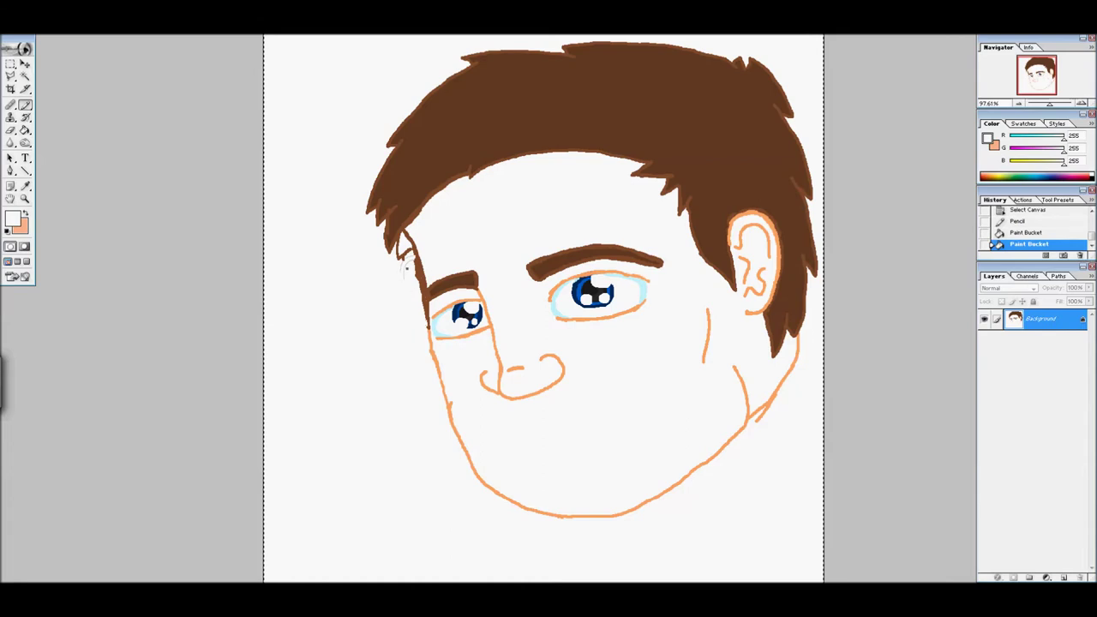
key("i")
left_click(404, 236)
key("g")
left_click(406, 248)
Step: Redraw the far ear lower beside the eye and outline an open smiling mouth in the sampled orange (R 253, G 160, B 103)
key("i")
left_click(491, 389)
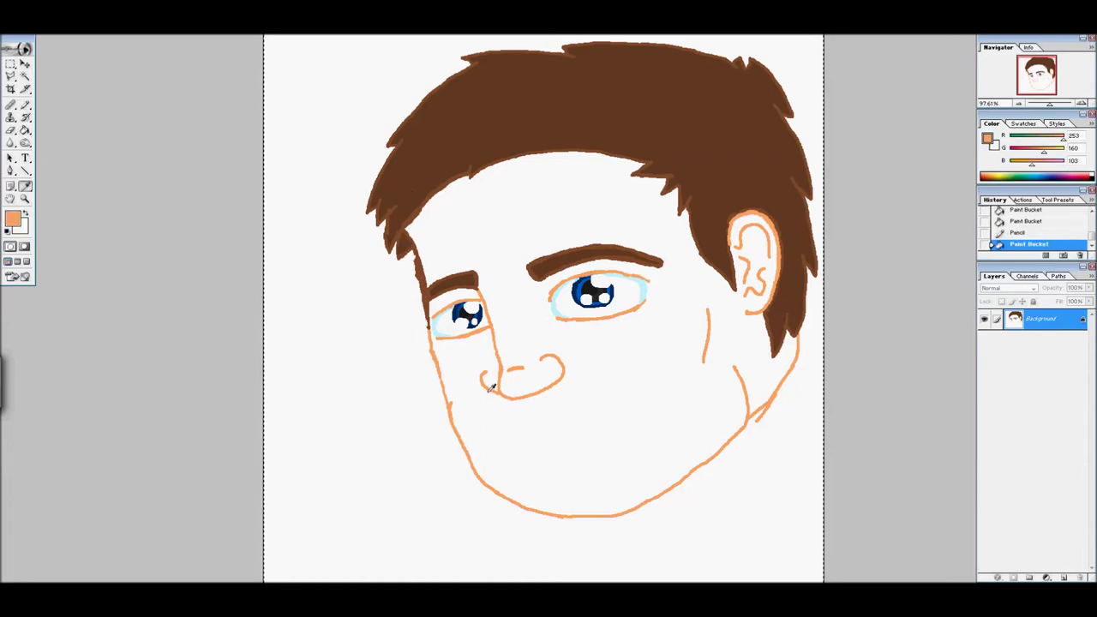
key("b")
left_click(545, 436)
mouse_move(546, 436)
left_mouse_down()
mouse_move(591, 416)
mouse_move(606, 423)
left_mouse_up()
key("ctrl+alt+z")
key("ctrl+alt+z")
mouse_move(517, 434)
left_mouse_down()
mouse_move(625, 401)
mouse_move(643, 411)
mouse_move(599, 456)
left_mouse_up()
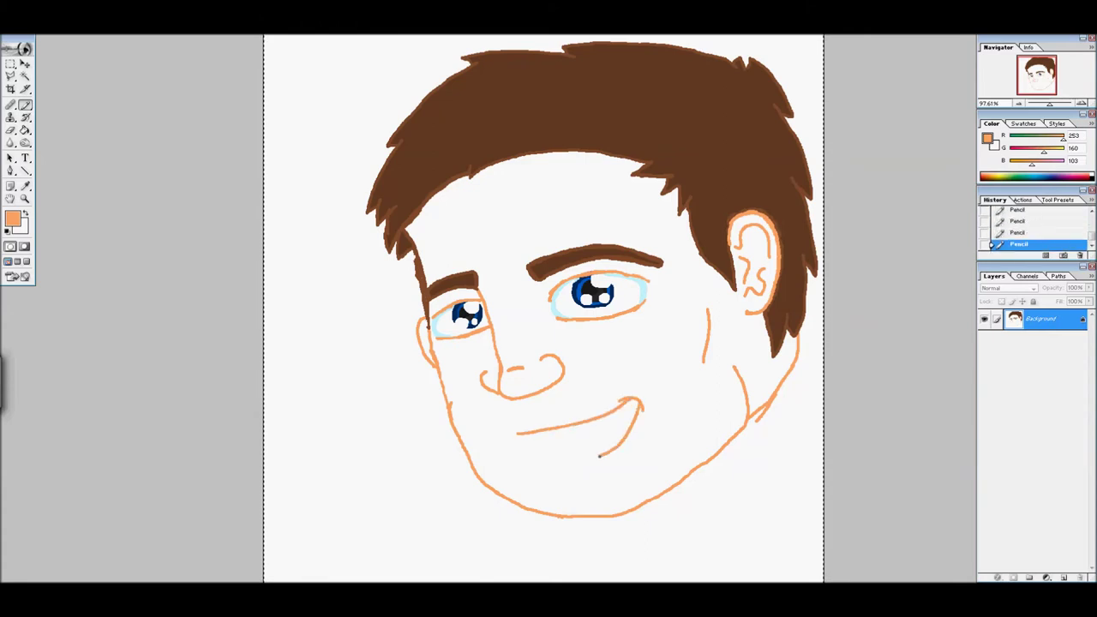
Step: Select the face area with the Magic Wand and paint the upper row of teeth in light grey (R 214, G 212, B 211)
key("w")
left_click(540, 438)
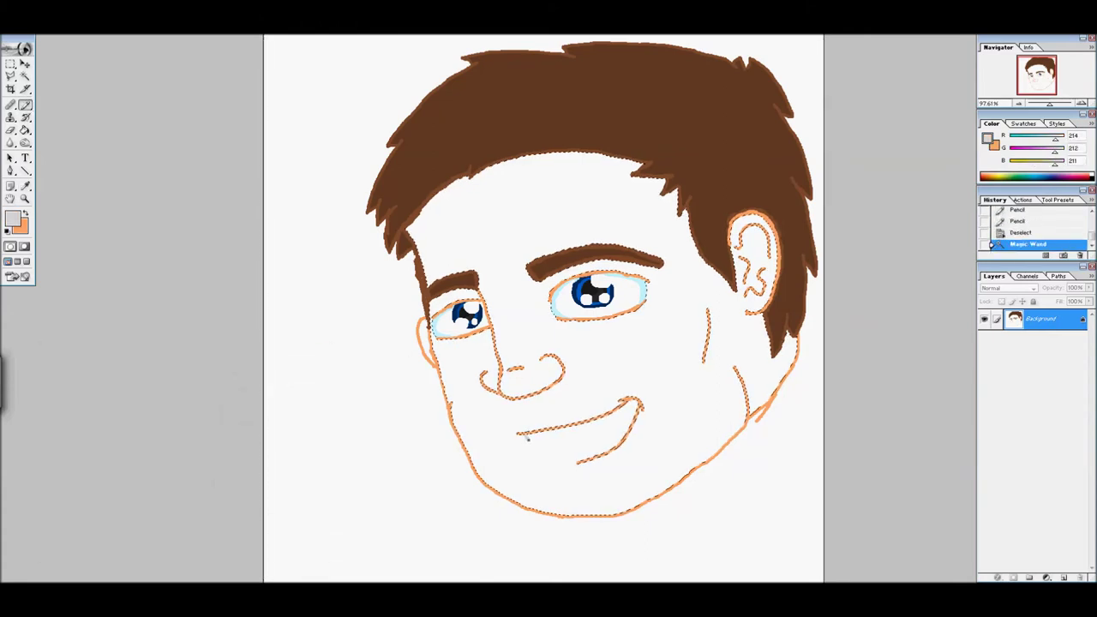
left_click_drag(557, 438, 639, 412)
left_click(12, 218)
left_click(297, 305)
key("g")
left_click(519, 450)
key("ctrl+z")
left_click(518, 437)
Step: Reselect the face area and paint the mouth opening below the teeth dark grey (R 72, G 72, B 72)
key("ctrl+a")
key("ctrl+d")
key("w")
left_click(568, 442)
left_click(12, 218)
left_click(297, 305)
key("b")
mouse_move(564, 437)
left_mouse_down()
mouse_move(576, 463)
mouse_move(630, 424)
mouse_move(600, 442)
left_mouse_up()
key("ctrl+z")
Step: Paint the inner corner of the mouth opening dark red (B70707)
left_click(12, 219)
left_click(269, 455)
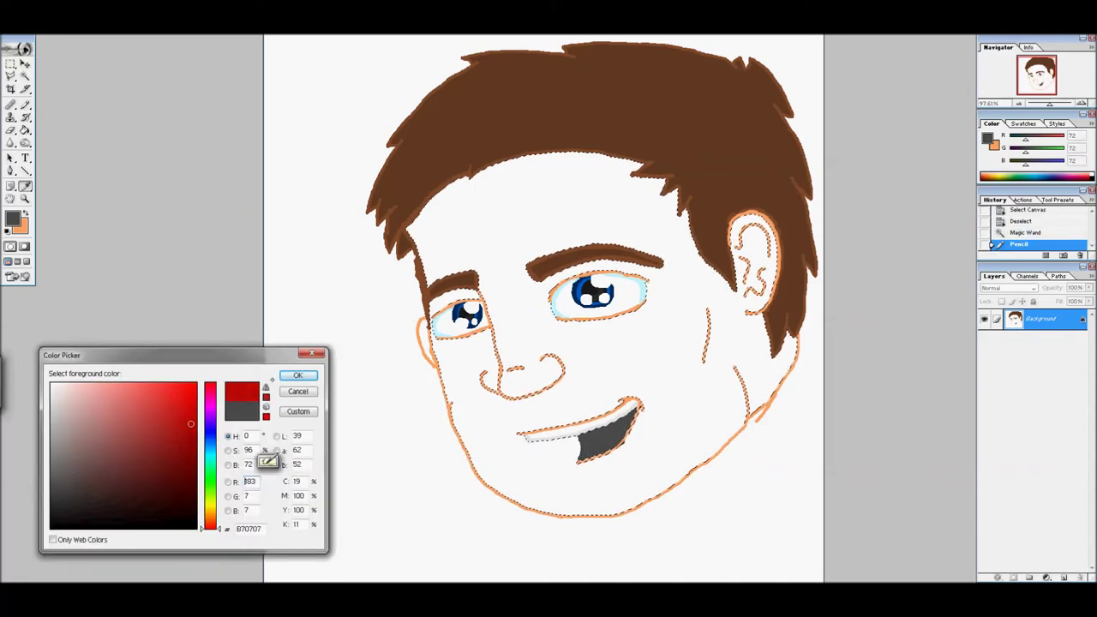
left_click(299, 371)
left_click_drag(636, 411, 613, 449)
Step: Paint white (FFFFFF) over the upper row of teeth, along the lip line
left_click(12, 219)
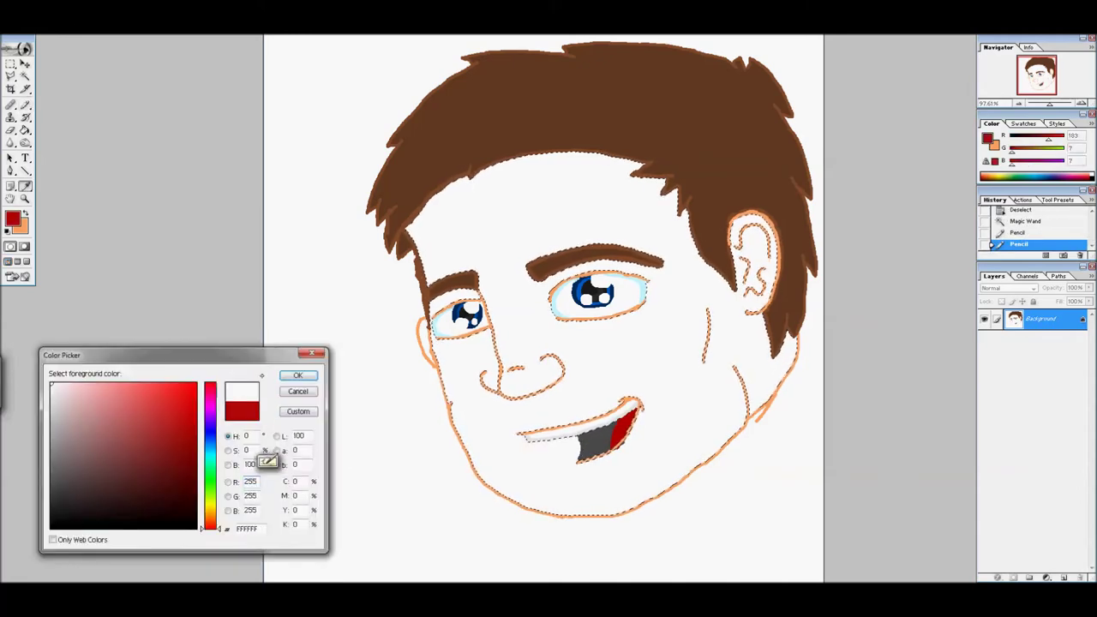
left_click(51, 387)
left_click(297, 375)
left_click_drag(532, 435, 630, 408)
Step: Outline the mouth opening's near edge and draw a curved neck line behind the jaw in orange
key("x")
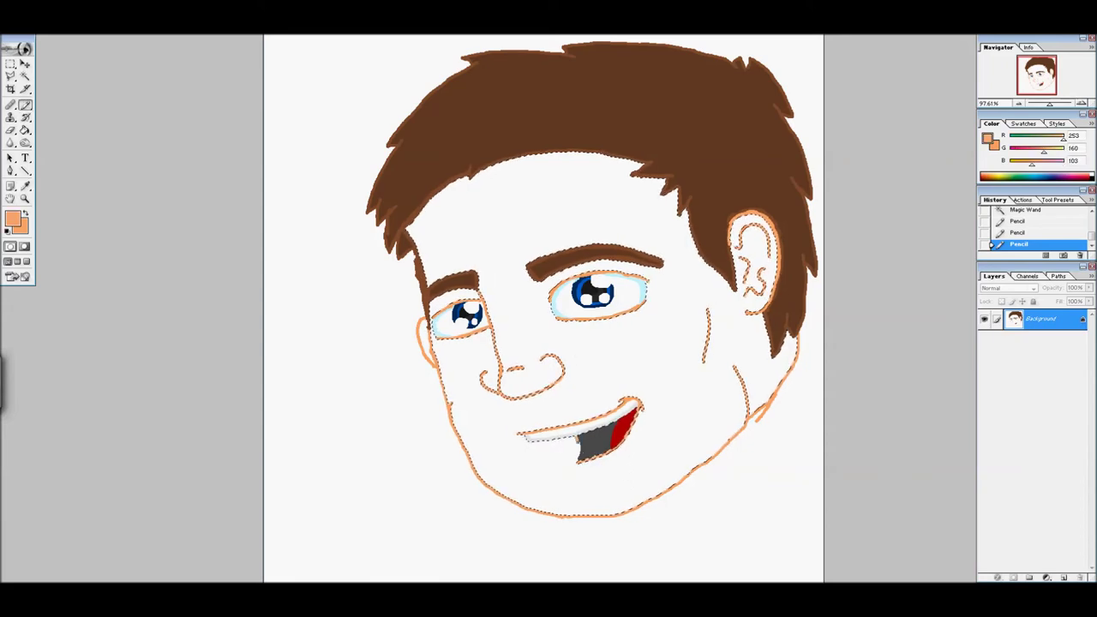
key("ctrl+a")
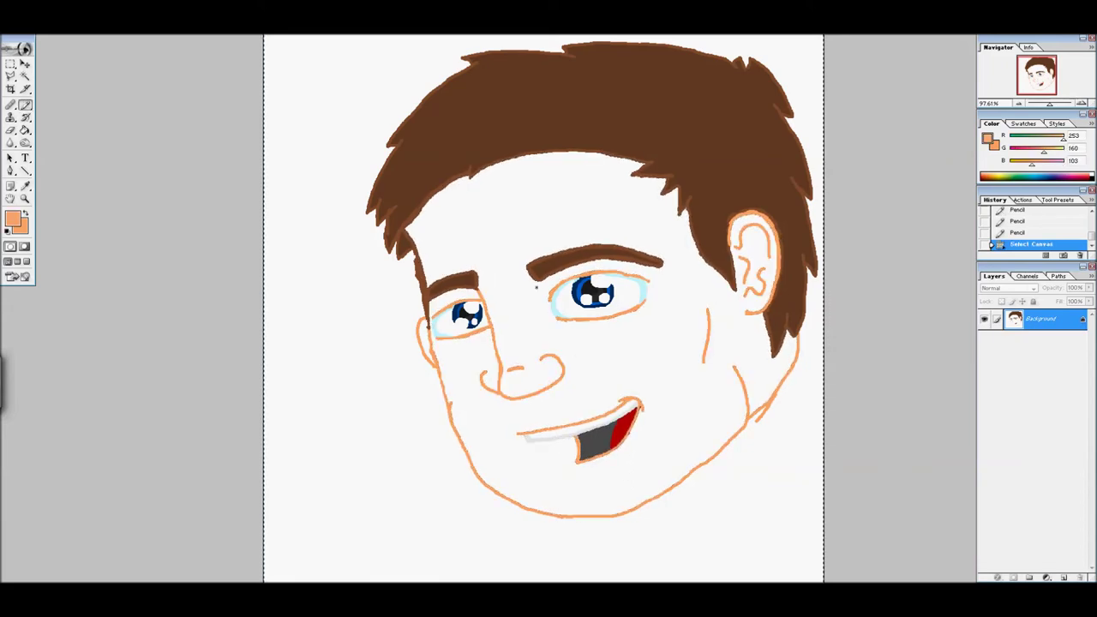
left_click_drag(752, 415, 656, 505)
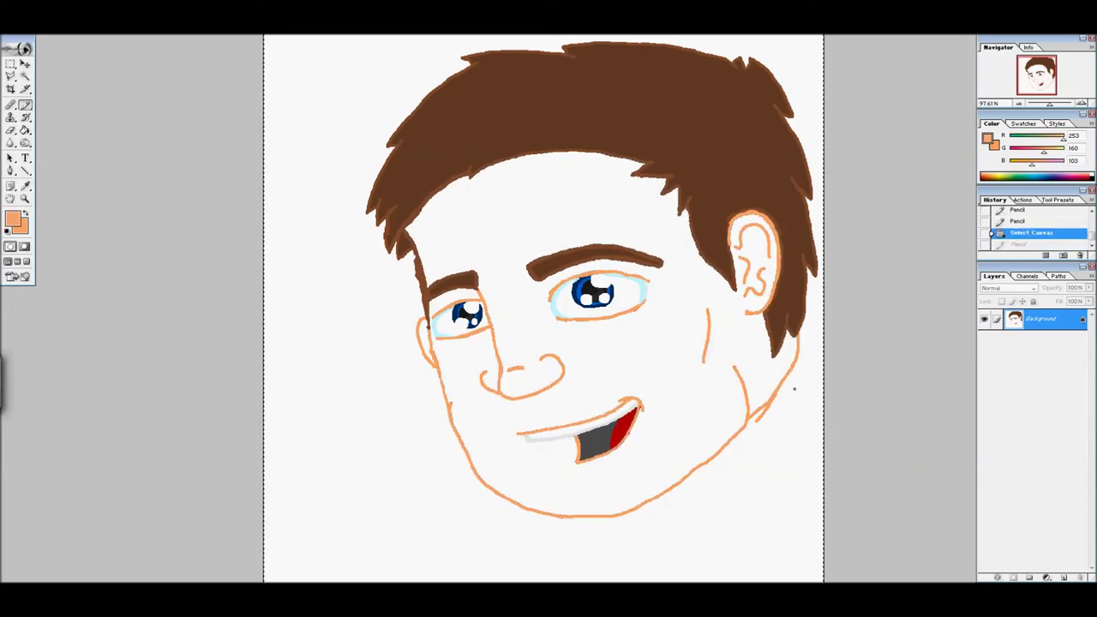
Step: Fill the face and ears with a peach skin tone (R 245, G 185, B 149)
key("g")
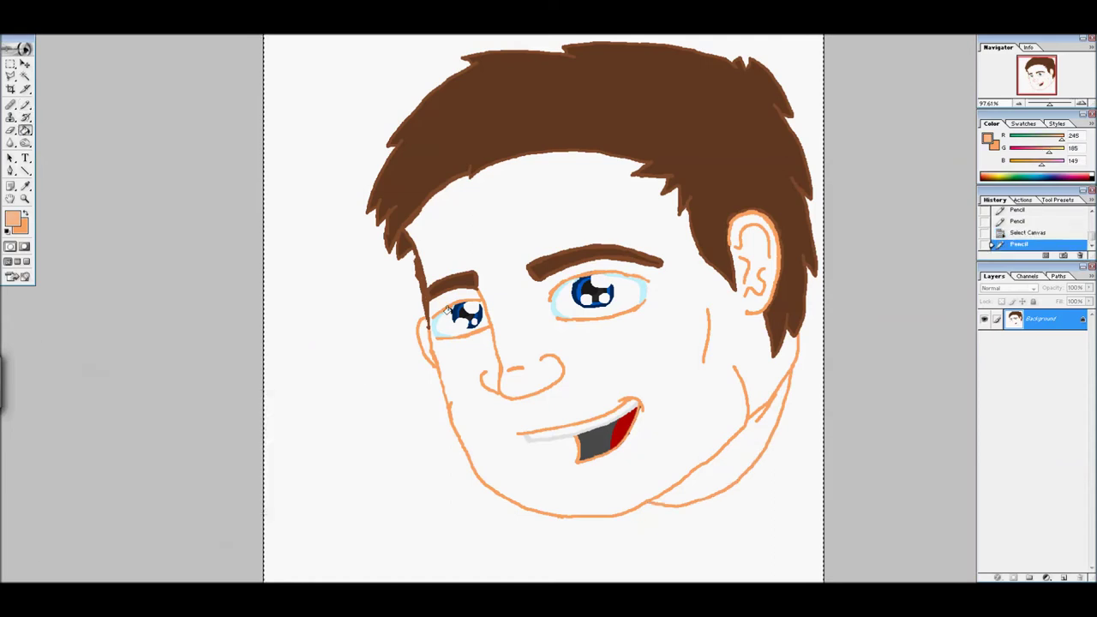
left_click(480, 369)
Step: Select the face area and shade the far temple, under-eye, cheek and jaw in a darker skin tone (R 223, G 166, B 131)
left_click(13, 218)
left_click(298, 373)
key("ctrl+d")
key("w")
left_click(454, 377)
key("b")
left_click_drag(493, 309, 499, 390)
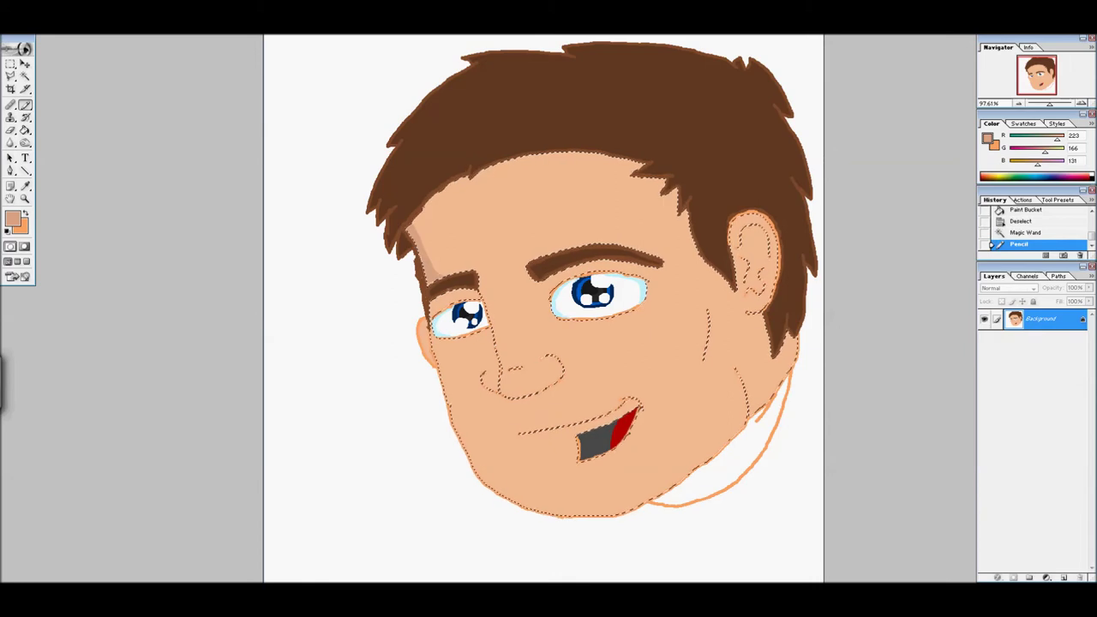
left_click_drag(467, 347, 448, 403)
left_click_drag(490, 435, 469, 490)
left_click_drag(473, 418, 455, 469)
Step: Shade the neck below the ear and the rear jaw, and cover the ear's inner lines with the darker skin tone
mouse_move(728, 367)
left_mouse_down()
mouse_move(737, 409)
mouse_move(767, 424)
mouse_move(734, 399)
left_mouse_up()
left_click(705, 390)
key("ctrl+z")
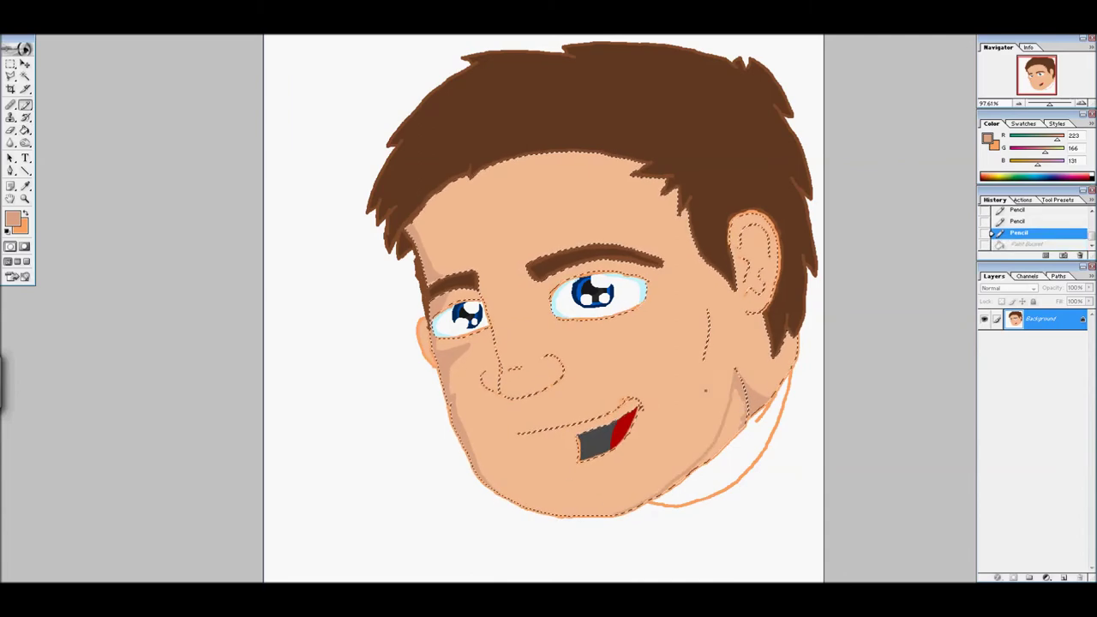
left_click_drag(728, 451, 739, 396)
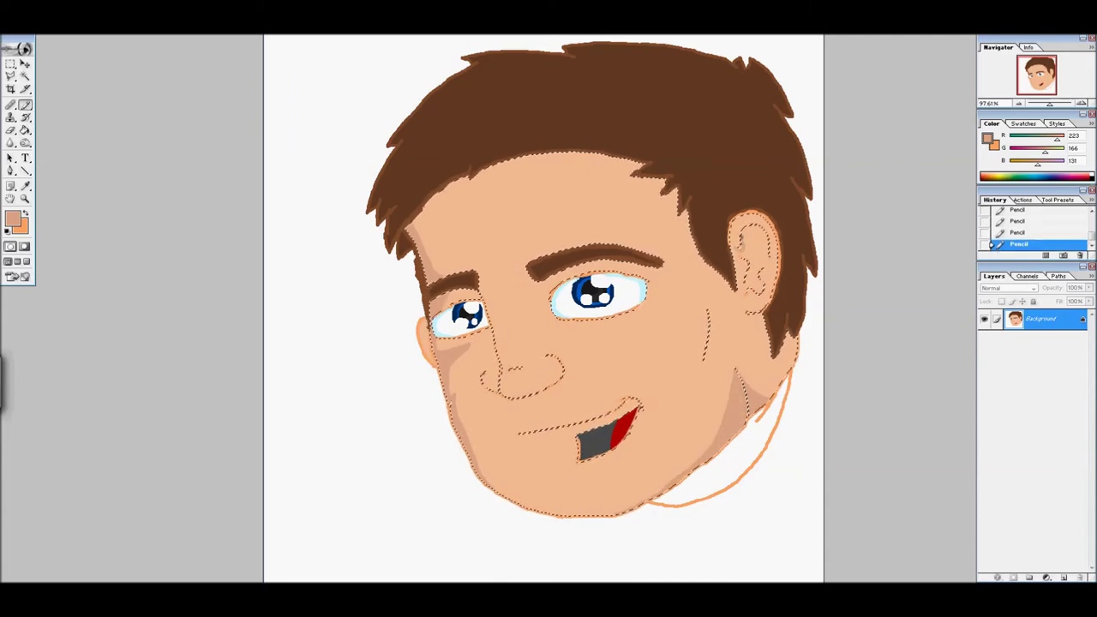
left_click_drag(744, 257, 749, 283)
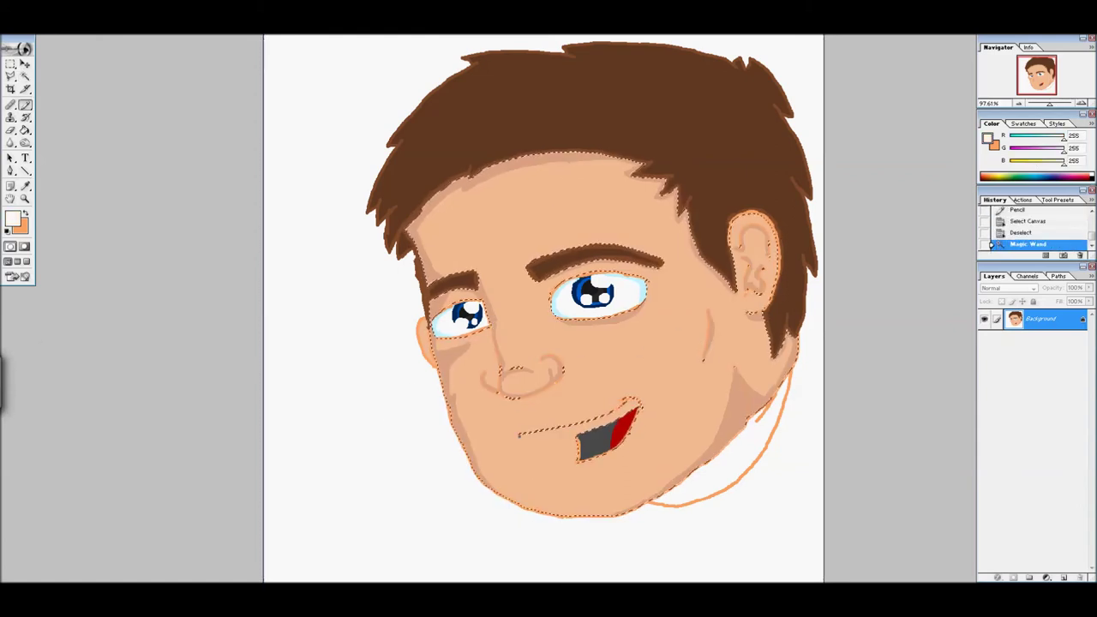
Step: Repaint the upper teeth white and shade their inner end in light grey (R 224, G 219, B 219)
left_click_drag(519, 437, 576, 440)
left_click_drag(522, 445, 569, 442)
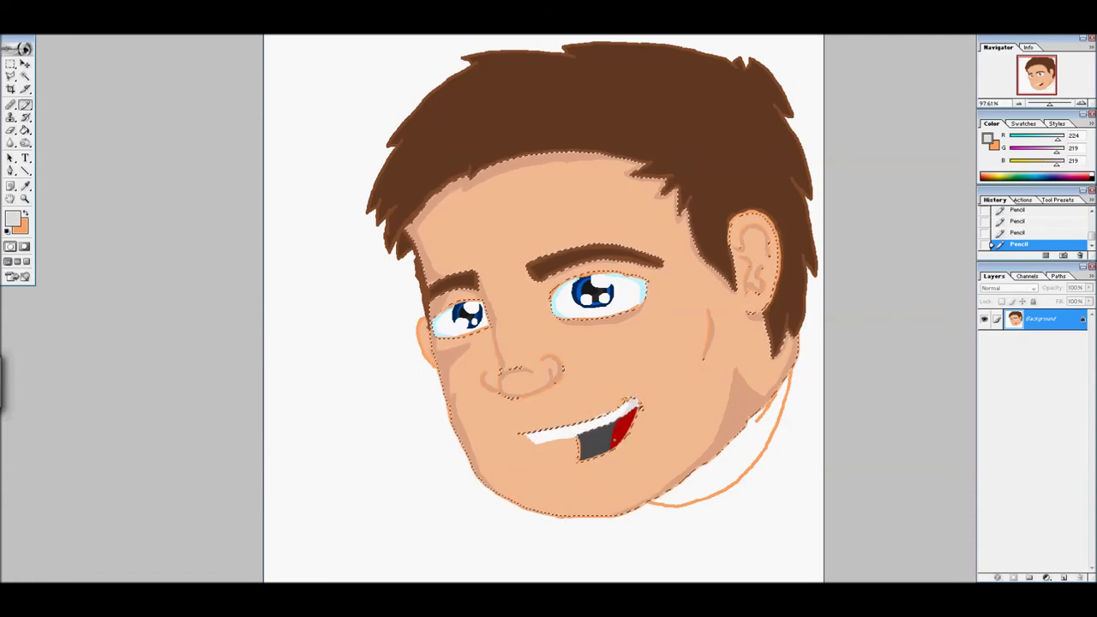
key("ctrl+a")
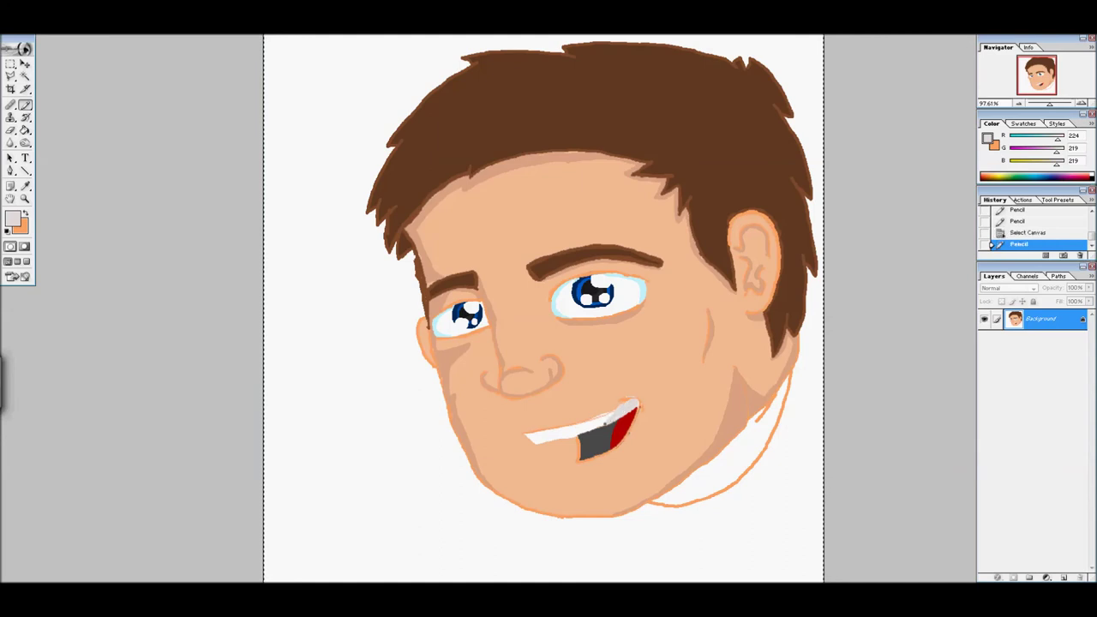
left_click_drag(605, 420, 628, 427)
Step: Draw a curved lower lip line under the mouth opening in orange (R 253, G 160, B 103)
left_click(630, 429, "alt")
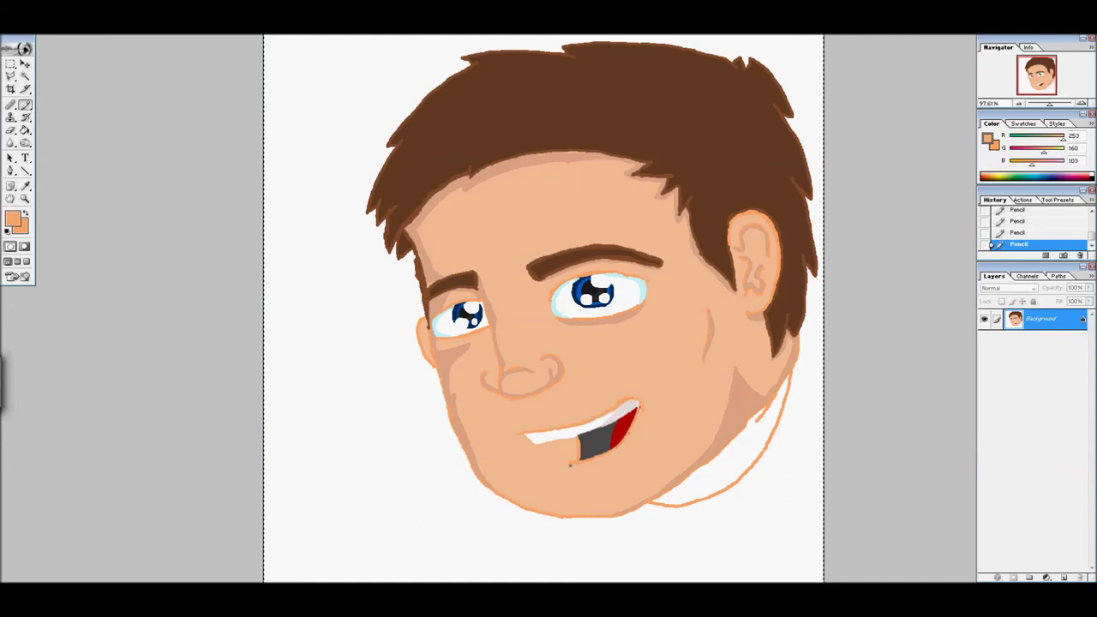
key("ctrl+z")
left_click_drag(620, 454, 631, 440)
Step: Fill the neck behind the jaw with peach, select it and shade it along the jawline in the darker skin tone (R 223, G 166, B 131)
key("g")
left_click(714, 455)
key("ctrl+d")
key("w")
left_click(727, 468)
mouse_move(746, 419)
left_mouse_down()
mouse_move(659, 497)
mouse_move(728, 441)
left_mouse_up()
Step: Redraw the jawline and the short line where it meets the neck in orange (R 253, G 160, B 103)
key("ctrl+a")
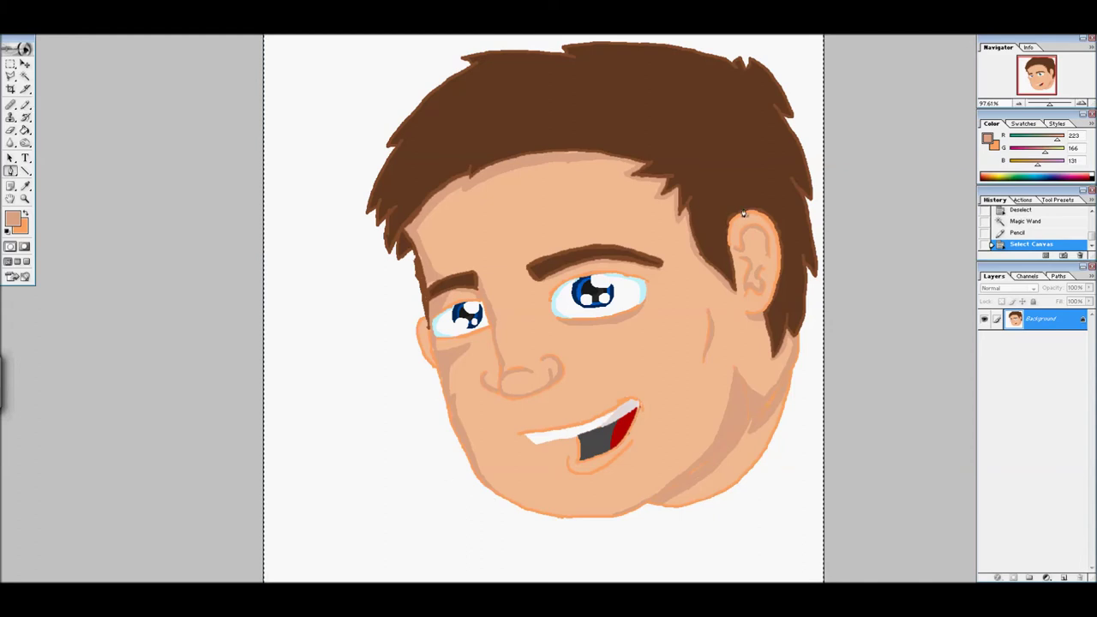
left_click_drag(721, 449, 690, 492)
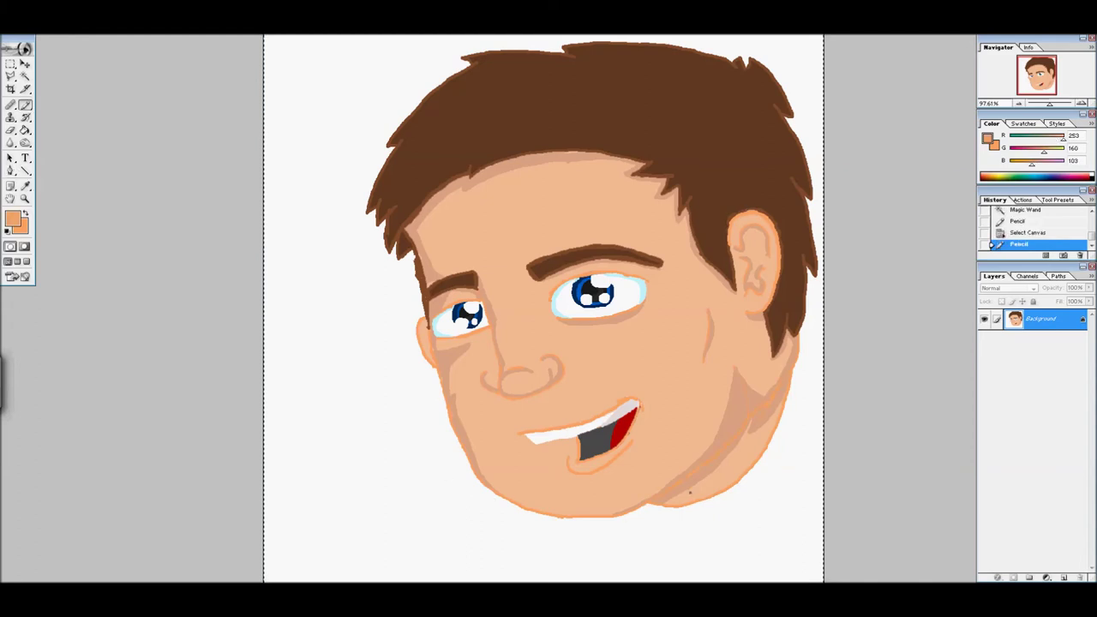
left_click_drag(733, 415, 762, 398)
Step: Select the white background and try a shoulder line below the chin in blue (R 100, G 114, B 186)
left_click(13, 219)
left_click(299, 375)
left_click(13, 218)
left_click(299, 375)
left_click(343, 429)
key("b")
mouse_move(634, 514)
left_mouse_down()
mouse_move(599, 477)
mouse_move(605, 518)
mouse_move(512, 557)
mouse_move(499, 580)
left_mouse_up()
key("ctrl+z")
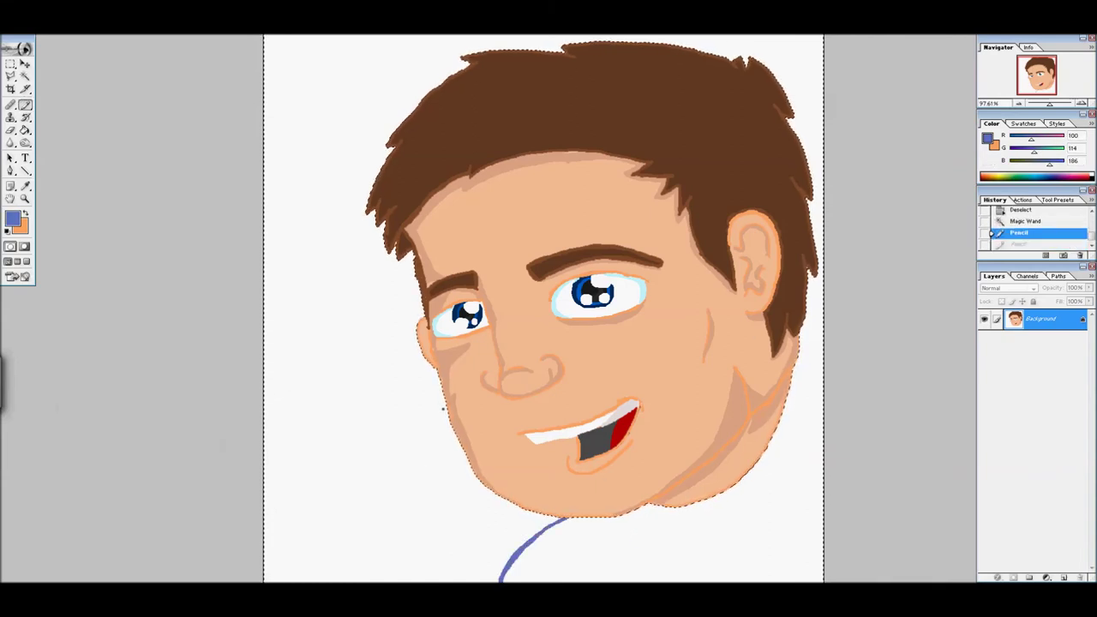
Step: Redraw the blue shoulder line closer to the far jaw and add fold lines to the sleeves
key("ctrl+z")
left_click_drag(508, 503, 484, 580)
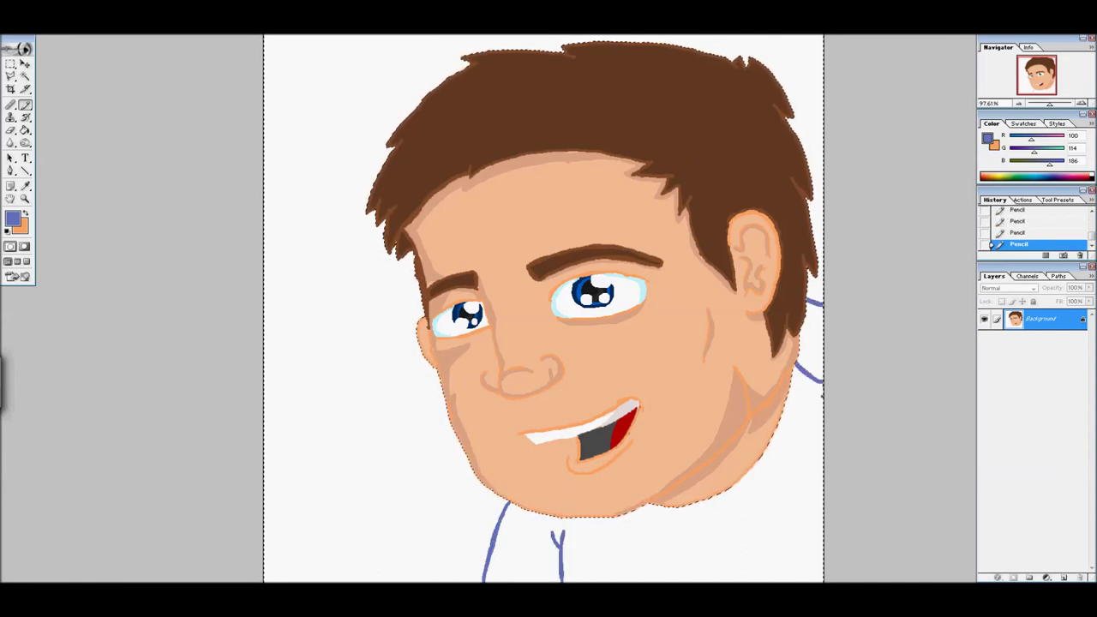
key("ctrl+alt+z")
key("ctrl+alt+z")
left_click_drag(541, 538, 544, 580)
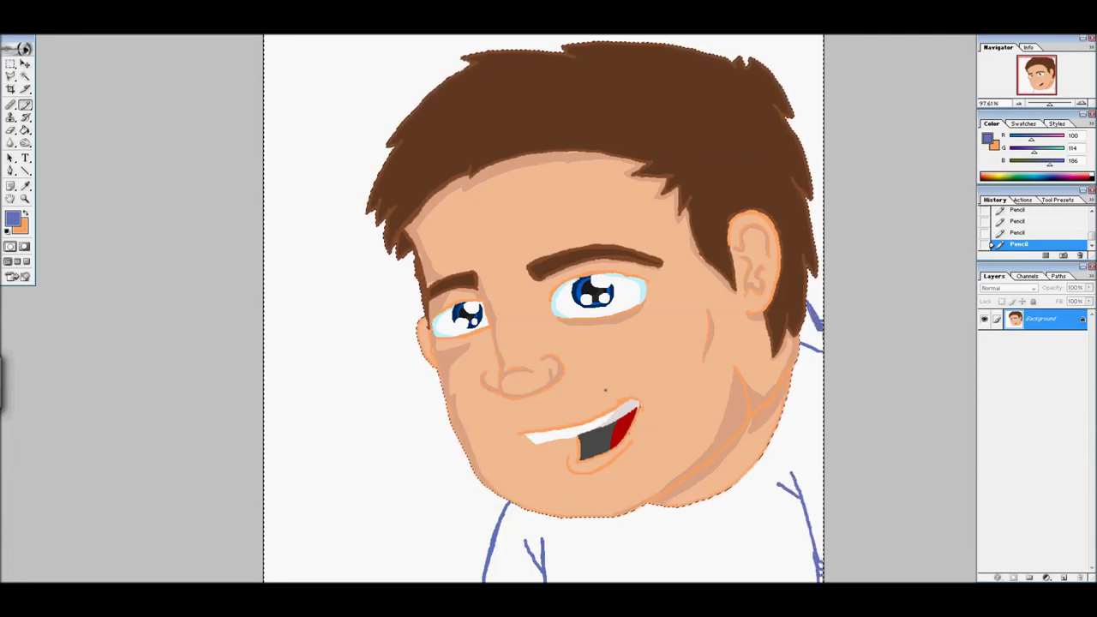
Step: Try to fill the clothing area below the head with a new colour
left_click(13, 218)
left_click(297, 371)
key("g")
left_click(643, 552)
key("ctrl+z")
Step: Select the background and erase the blue clothing lines below the head
key("b")
key("ctrl+d")
key("w")
left_click(608, 568)
key("e")
left_click_drag(607, 568, 489, 561)
key("ctrl+d")
Step: Erase the neck's outer edge and outline a longer neck in the sampled orange (R 253, G 160, B 103)
mouse_move(798, 380)
left_mouse_down()
mouse_move(666, 509)
mouse_move(666, 497)
left_mouse_up()
key("b")
left_click(665, 497, "alt")
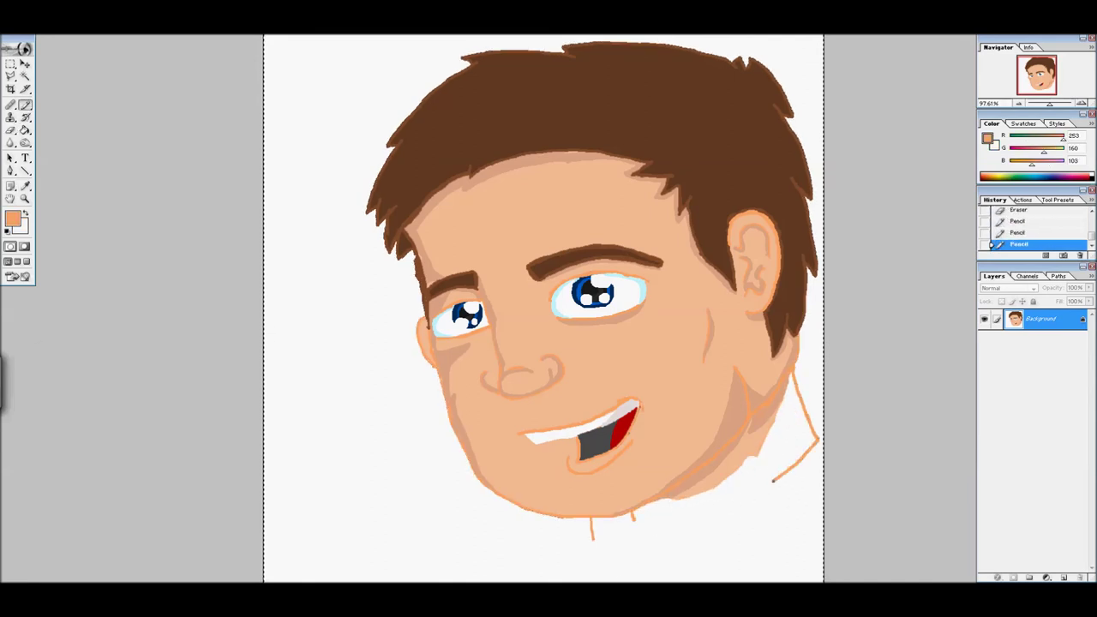
Step: Fill the lengthened neck with the sampled peach skin tone (R 245, G 185, B 149)
key("g")
left_click(651, 496, "alt")
left_click(660, 520)
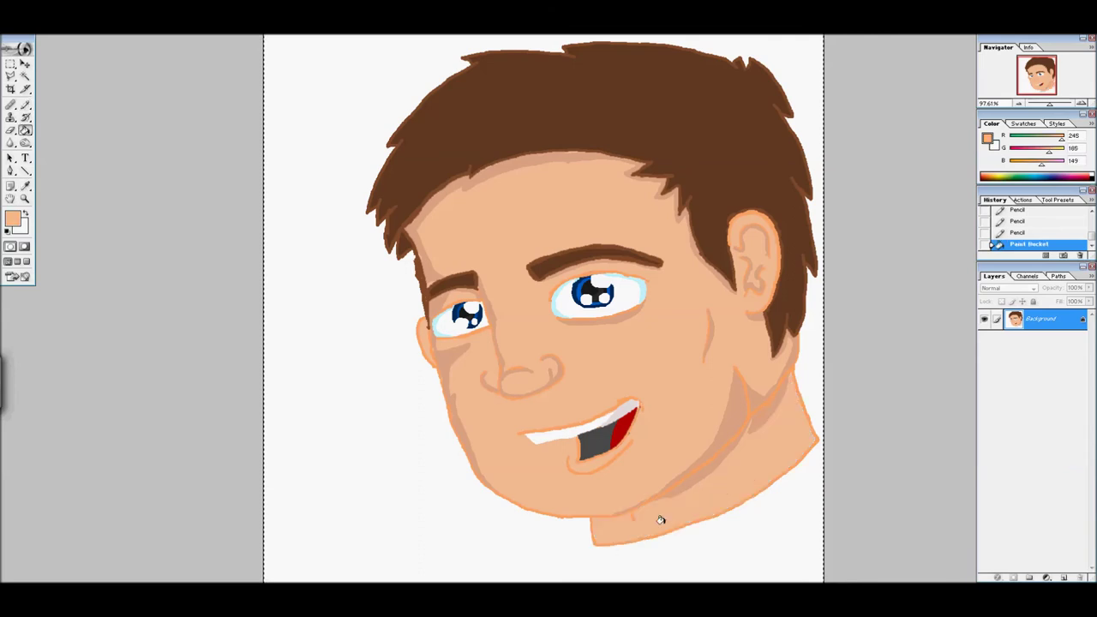
Step: Extend the darker skin shading (R 223, G 166, B 131) under the jaw towards the chin and undo the marks on the throat
key("b")
left_click(665, 502, "alt")
left_click_drag(626, 537, 631, 522)
key("g")
left_click(631, 518)
key("ctrl+z")
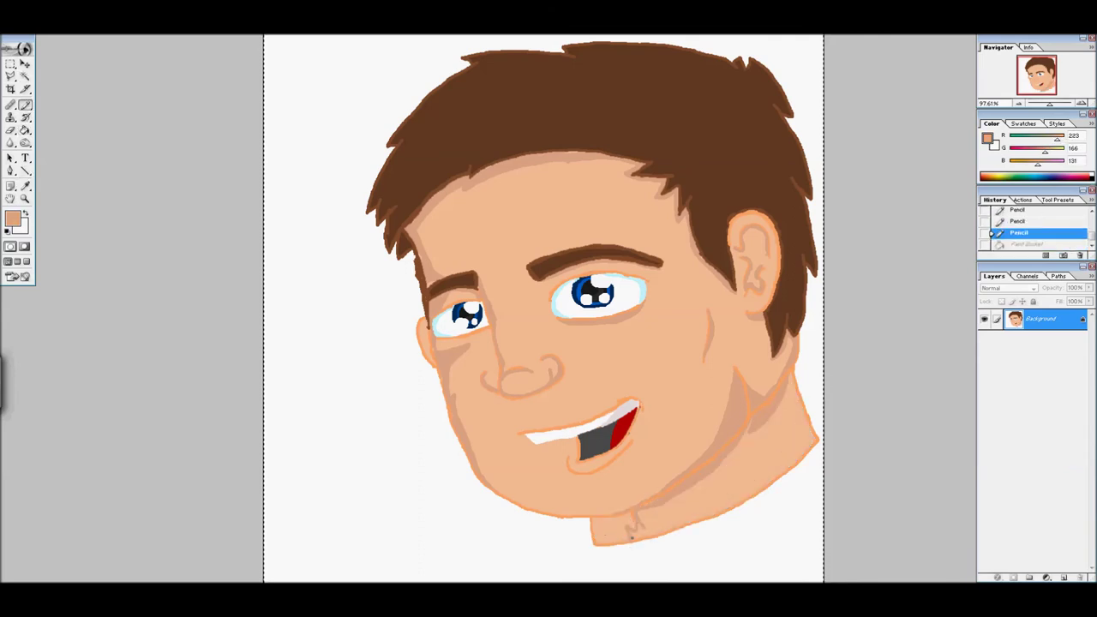
key("ctrl+alt+z")
key("ctrl+alt+z")
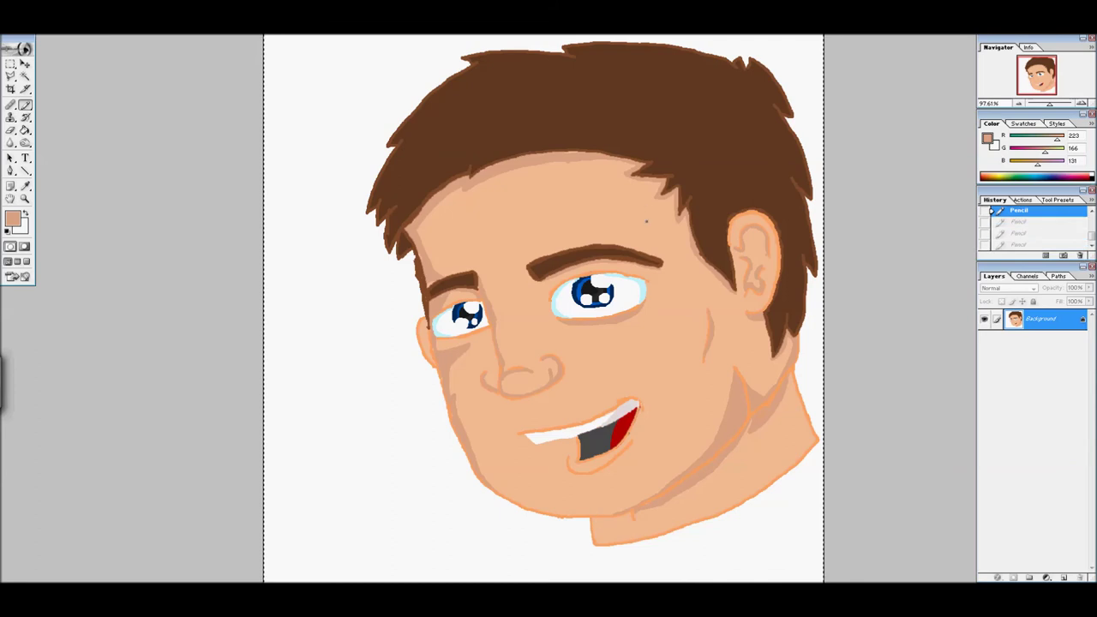
Step: Select the background and draw the far shoulder line and its sleeve folds in dark blue (R 50, G 55, B 122)
left_click(12, 218)
left_click(211, 428)
left_click(135, 423)
left_click(297, 374)
key("w")
key("q")
key("q")
key("ctrl+d")
left_click(578, 537)
key("b")
mouse_move(588, 525)
left_mouse_down()
mouse_move(525, 535)
mouse_move(475, 581)
left_mouse_up()
mouse_move(575, 555)
left_mouse_down()
mouse_move(569, 580)
mouse_move(568, 569)
left_mouse_up()
Step: Draw the near sleeve's fold lines and the jacket's two front edges below the neck in dark blue
left_click_drag(801, 507, 806, 567)
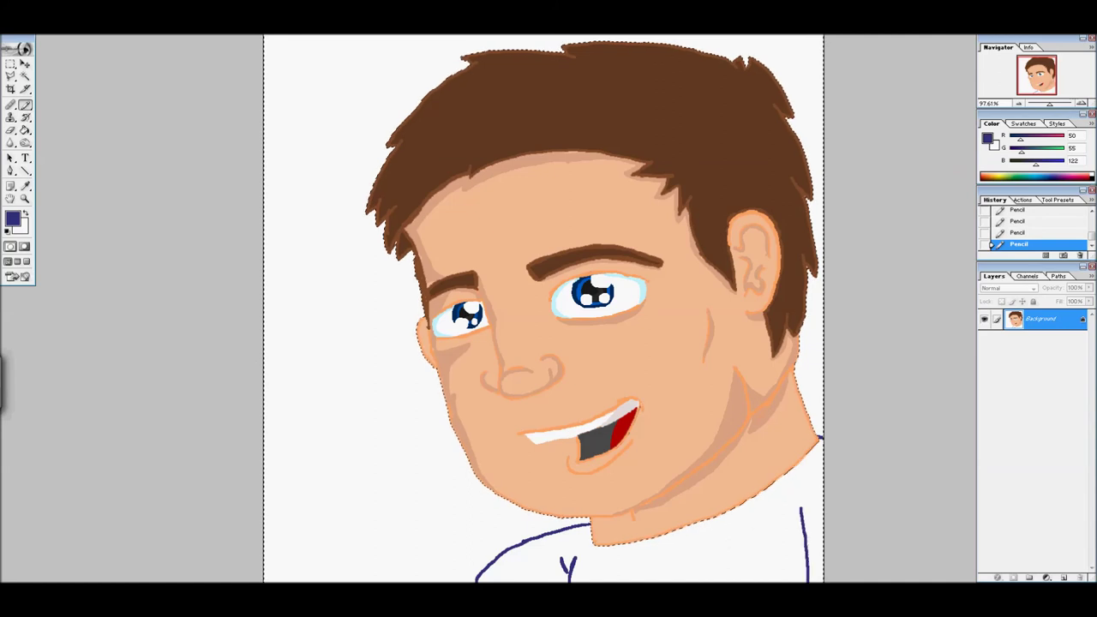
left_click_drag(788, 514, 802, 505)
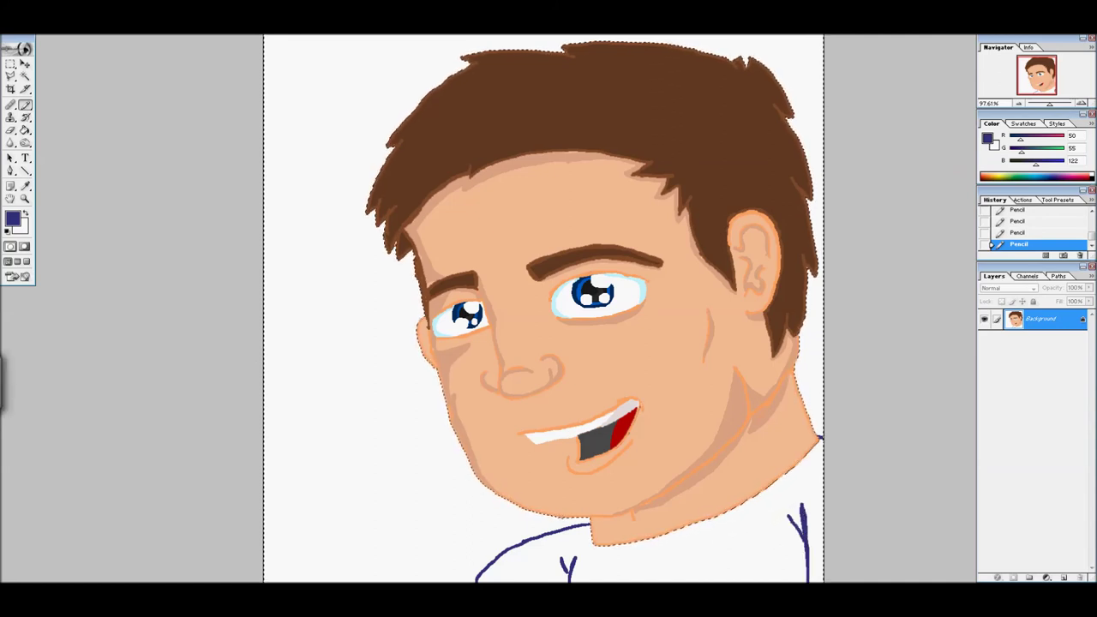
left_click_drag(596, 541, 590, 581)
left_click_drag(728, 513, 720, 581)
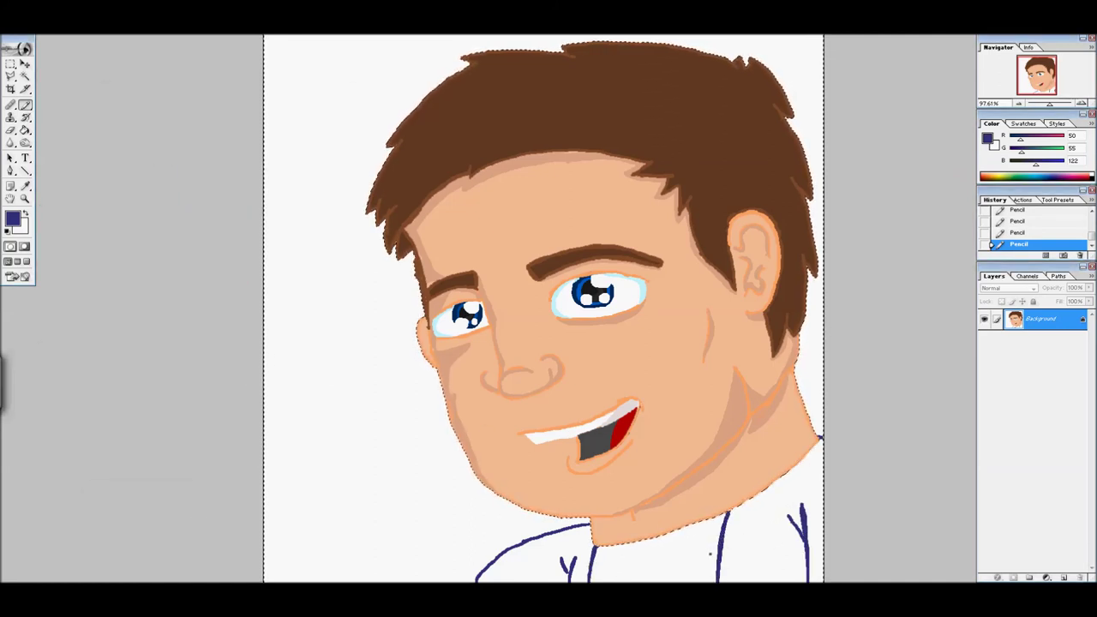
Step: Colour the shirt pale olive with darker olive shading (R 188, G 186, B 127) and fill the jacket with blue
left_click(12, 220)
left_click_drag(142, 398, 99, 405)
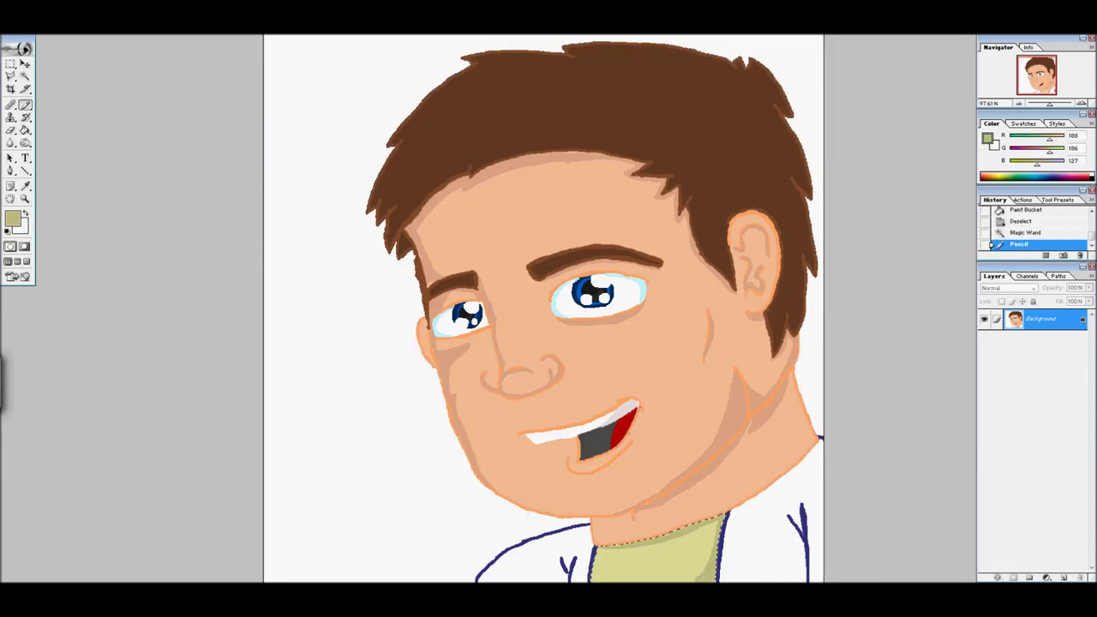
left_click(12, 219)
left_click(146, 394)
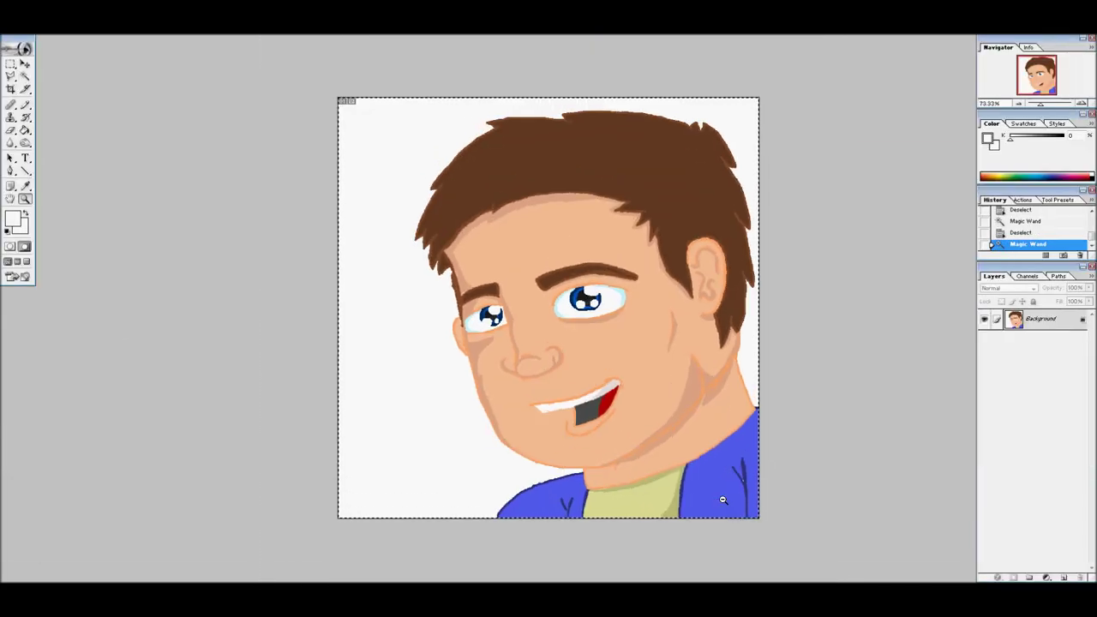
left_click(722, 500)
key("ctrl+d")
key("w")
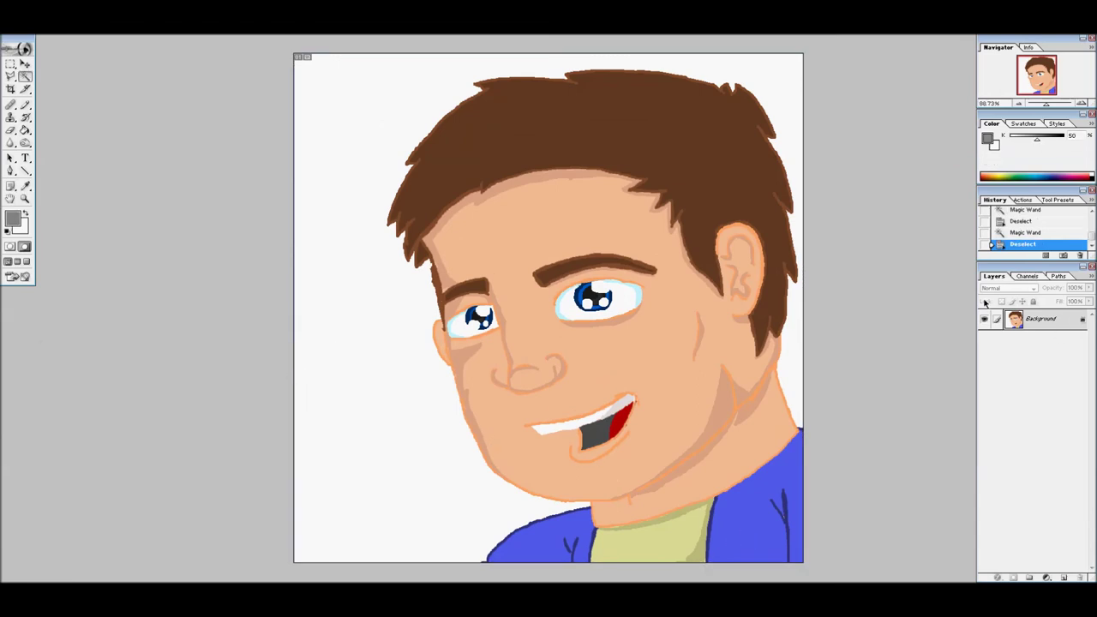
left_click(359, 403)
left_click(10, 221)
key("Return")
key("ctrl+z")
key("ctrl+a")
key("ctrl+0")
key("g")
left_click(301, 399)
key("ctrl+z")
key("ctrl+z")
key("ctrl+z")
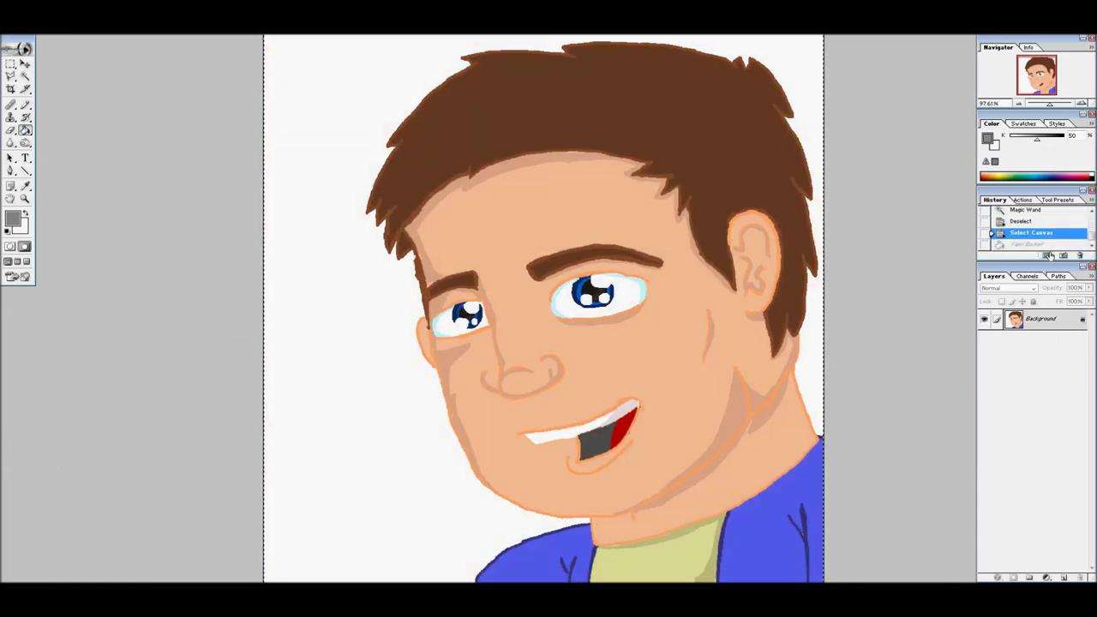
left_click(1020, 206)
left_click(1005, 235)
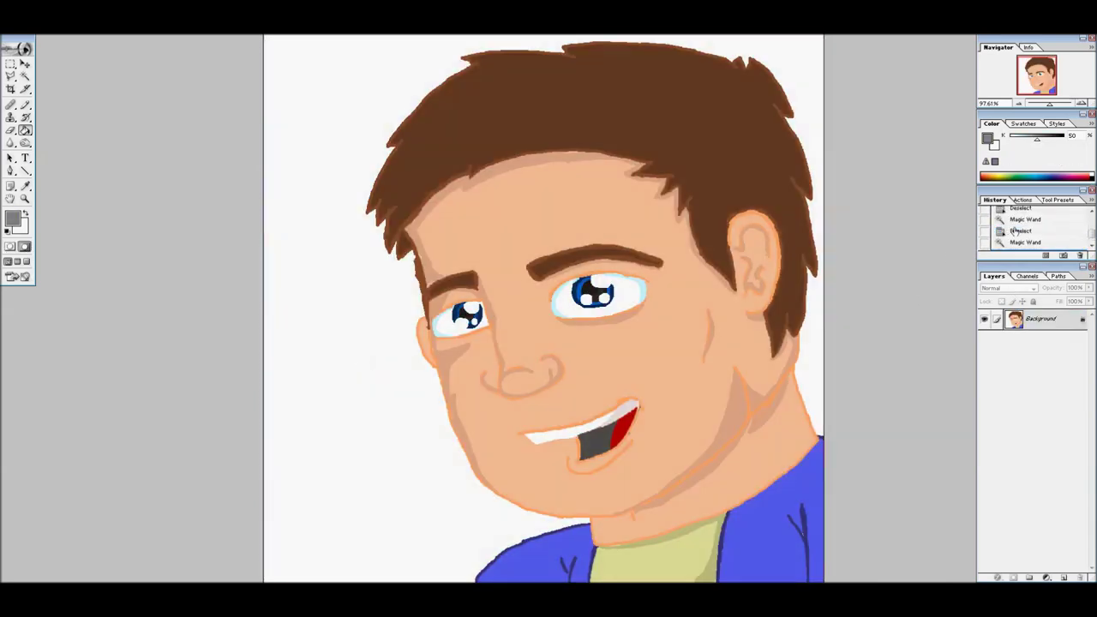
left_click(1004, 243)
key("ctrl+z")
Step: Fill the background around the figure with red and clear the selection
left_click(530, 558)
left_click(13, 219)
left_click(211, 387)
left_click(296, 375)
left_click(362, 380)
key("w")
key("ctrl+d")
Step: Select the near side of the jacket and shade its sleeve folds and collar edge in darker blue (R 54, G 61, B 157)
left_click(753, 533)
left_click(13, 219)
left_click(146, 435)
left_click(296, 375)
key("b")
mouse_move(790, 507)
left_mouse_down()
mouse_move(802, 565)
mouse_move(812, 455)
left_mouse_up()
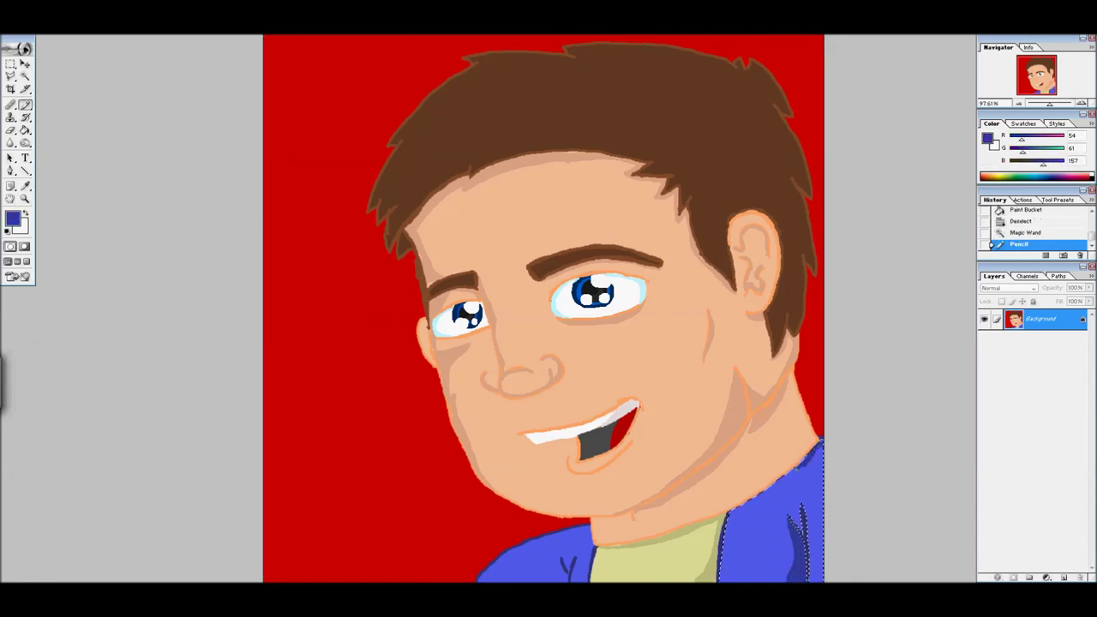
left_click_drag(793, 524, 809, 569)
left_click_drag(763, 476, 794, 500)
Step: Select the far side of the jacket and shade its sleeve fold and front edge in the same darker blue
key("w")
left_click(535, 557)
left_click_drag(563, 558, 574, 579)
left_click_drag(568, 524, 591, 536)
Step: Add the text "WILLPOWER" in bright blue (R 0, G 90, B 255) near the bottom of the canvas
key("ctrl+a")
left_click(12, 219)
left_click_drag(209, 421, 209, 440)
left_click(195, 386)
left_click(289, 371)
key("t")
left_click_drag(269, 481, 468, 554)
type("WILLPOWER")
key("ctrl+Return")
Step: Give the text a white Stroke effect and move it into the lower-left corner of the picture
left_click(375, 394)
left_click(296, 375)
mouse_move(431, 320)
left_mouse_down()
mouse_move(103, 355)
mouse_move(234, 178)
mouse_move(213, 236)
left_mouse_up()
left_click(372, 215)
key("v")
left_click_drag(457, 488, 406, 556)
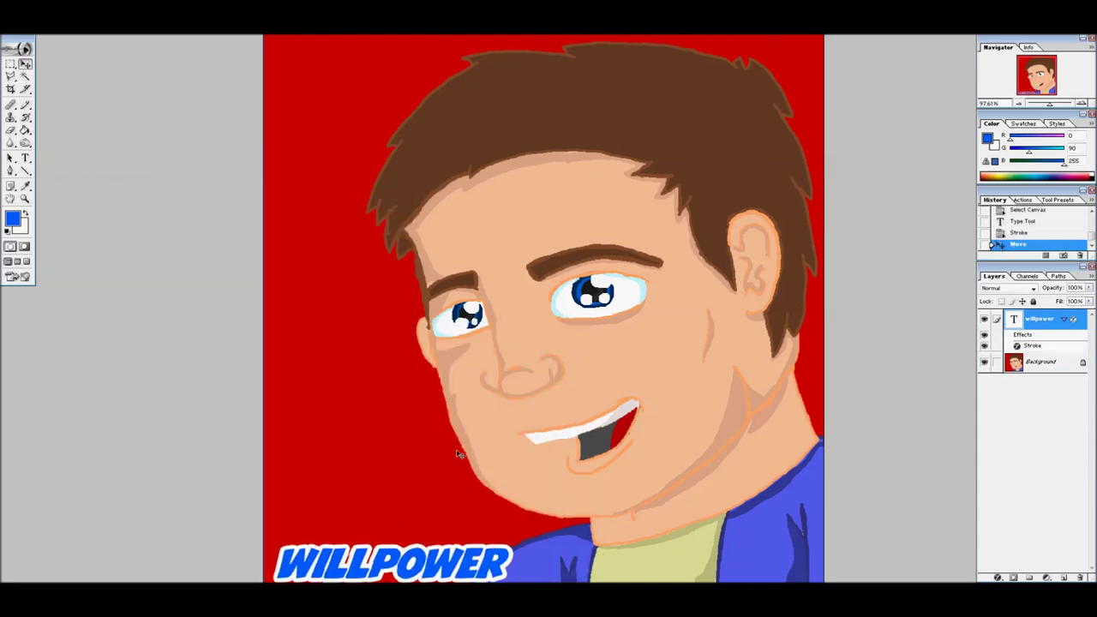